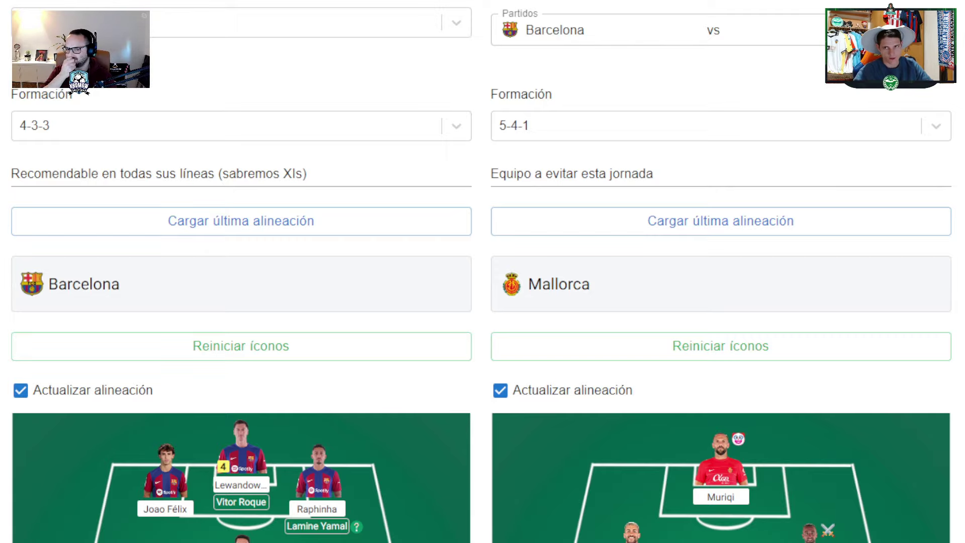
# Set Raphinha as Barcelona's recommended player under Capitanes.
pyautogui.scroll(-5, 483, 271)
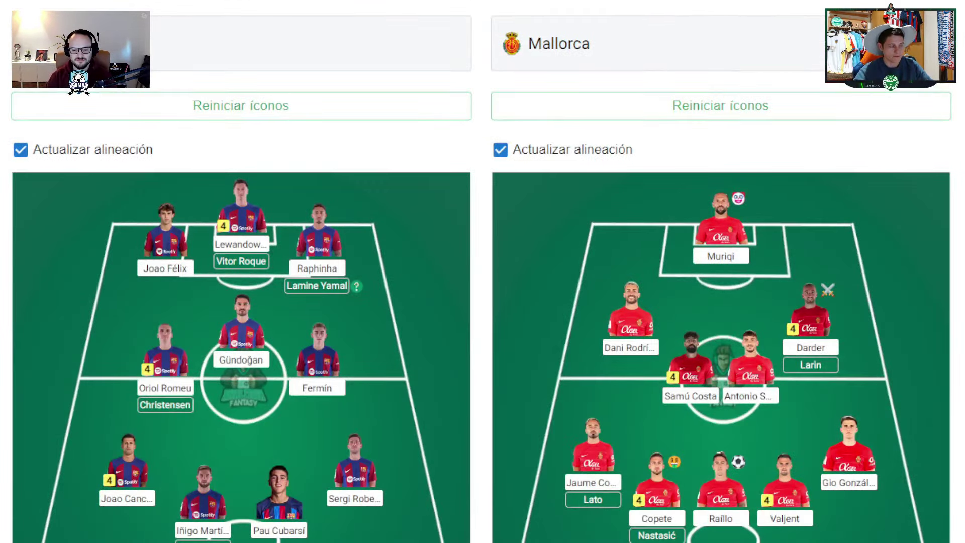
pyautogui.scroll(-13, 482, 271)
pyautogui.scroll(-20, 482, 271)
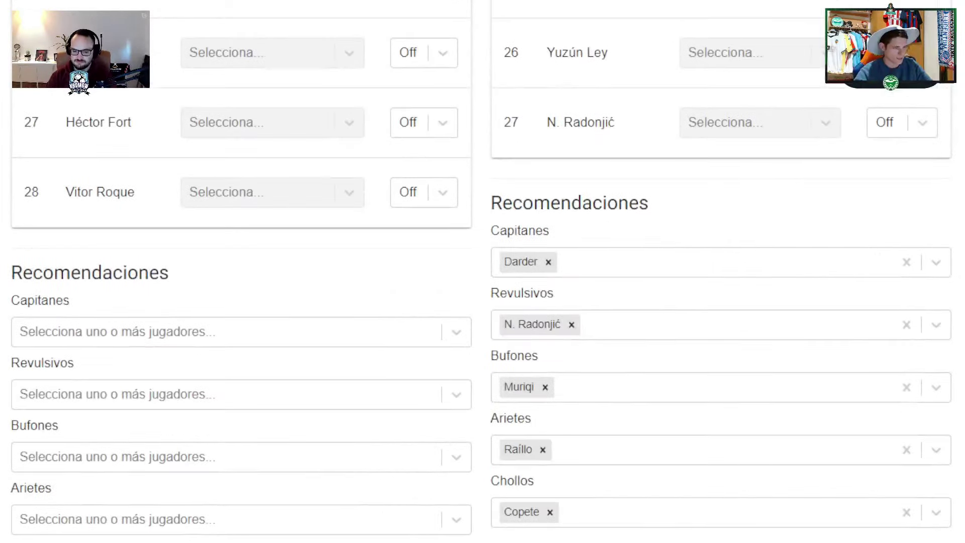
pyautogui.scroll(-2, 482, 271)
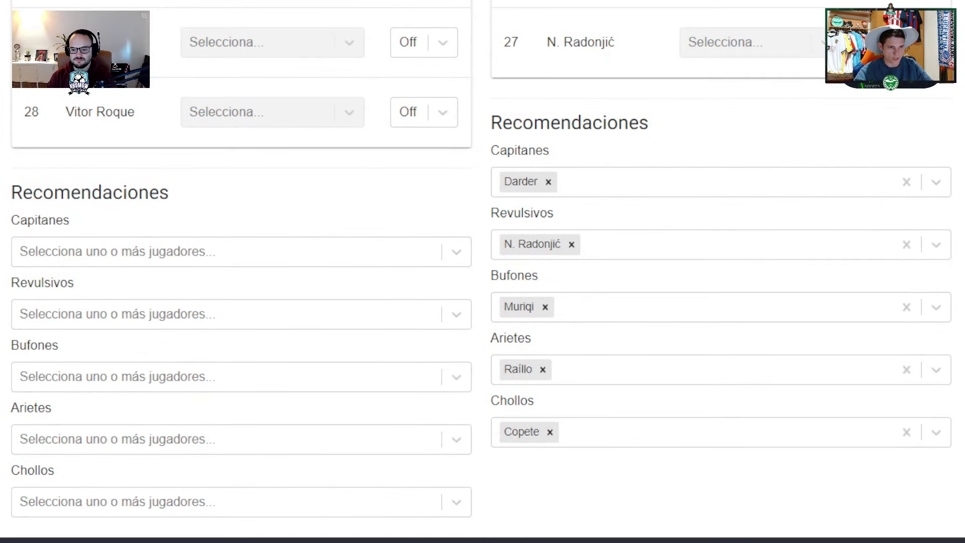
pyautogui.scroll(-1, 483, 271)
pyautogui.scroll(1, 483, 271)
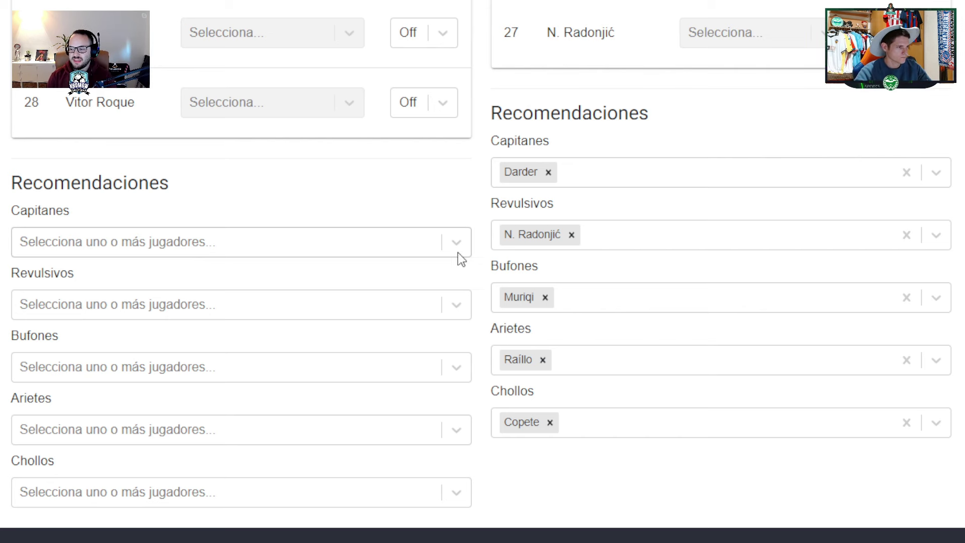
pyautogui.click(427, 247)
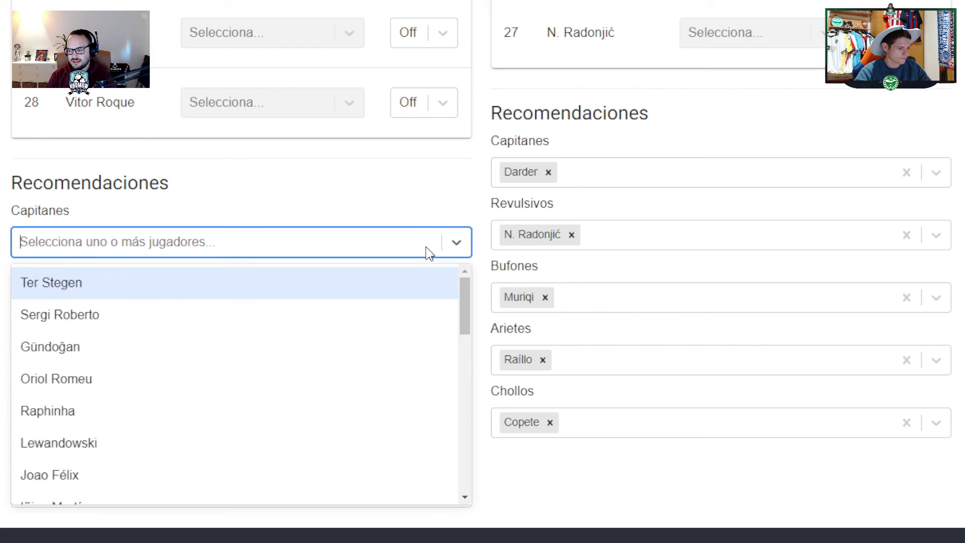
pyautogui.write('RA')
pyautogui.click(138, 288)
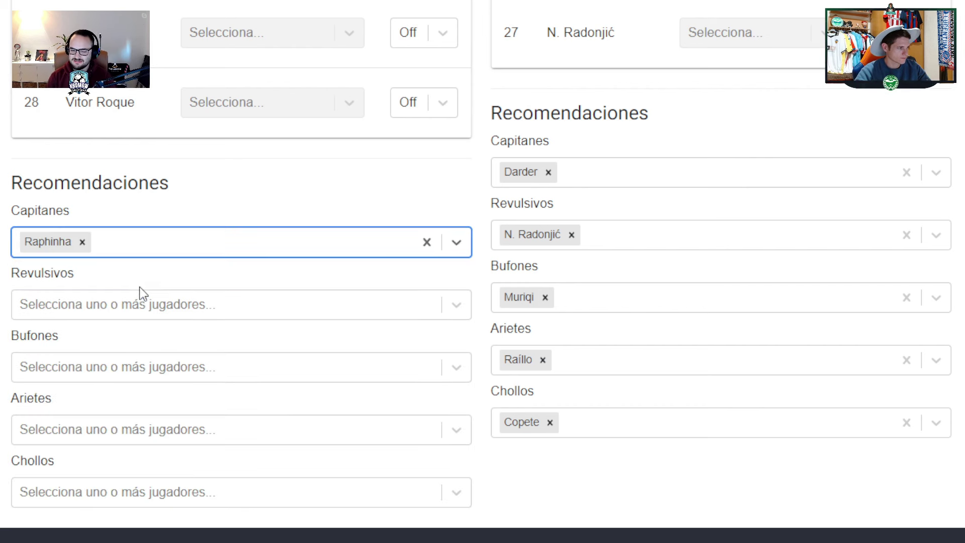
# Add Vitor Roque under Revulsivos and Sergi Roberto under Bufones in Barcelona's recommendations.
pyautogui.click(261, 315)
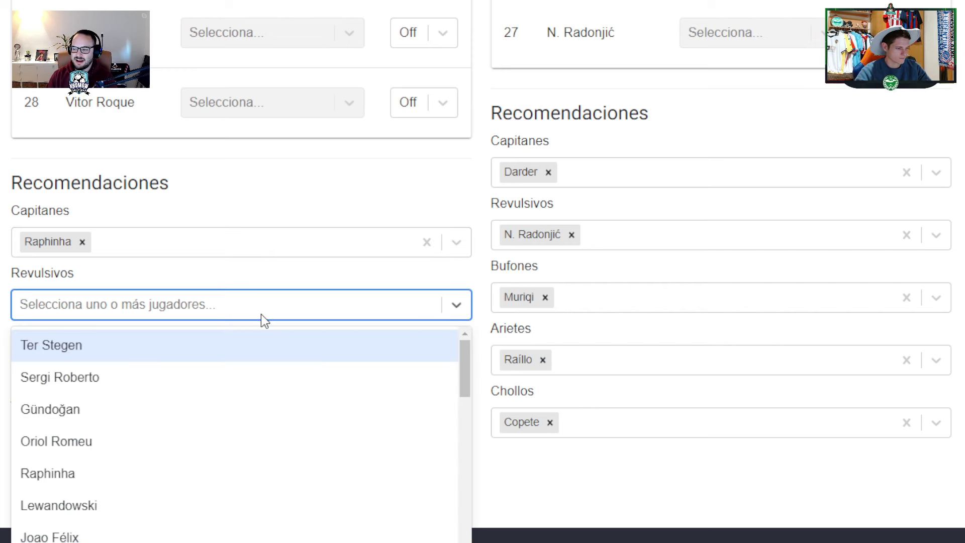
pyautogui.write('VI')
pyautogui.click(152, 381)
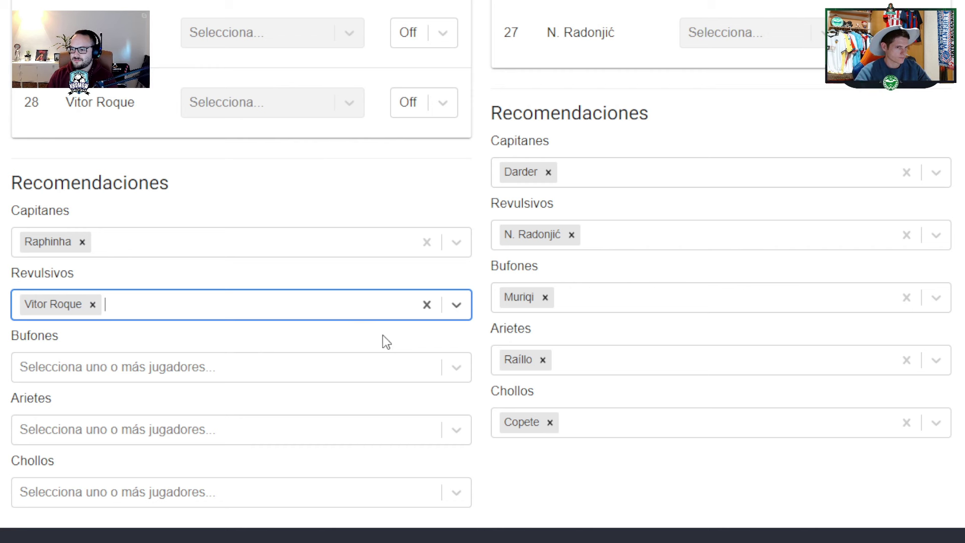
pyautogui.click(263, 371)
pyautogui.write('SER')
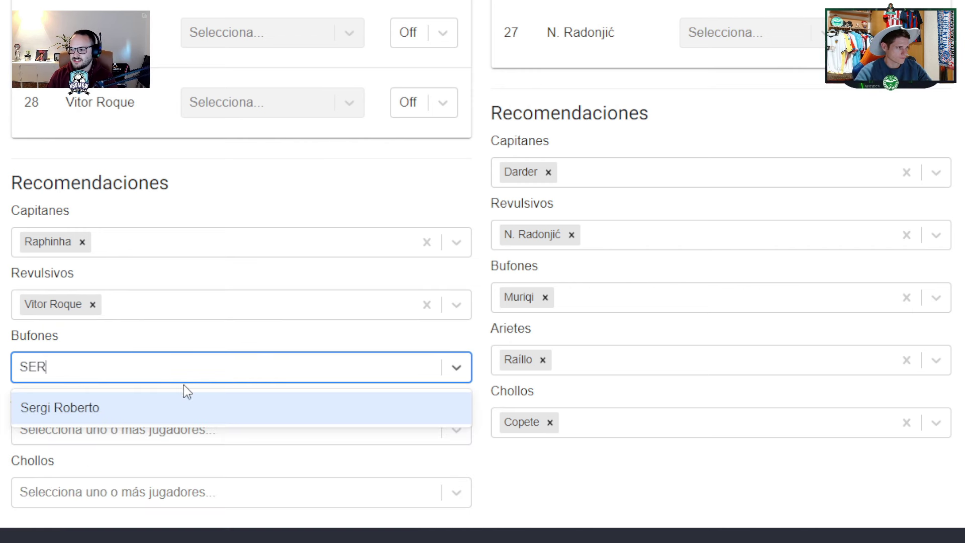
pyautogui.click(129, 400)
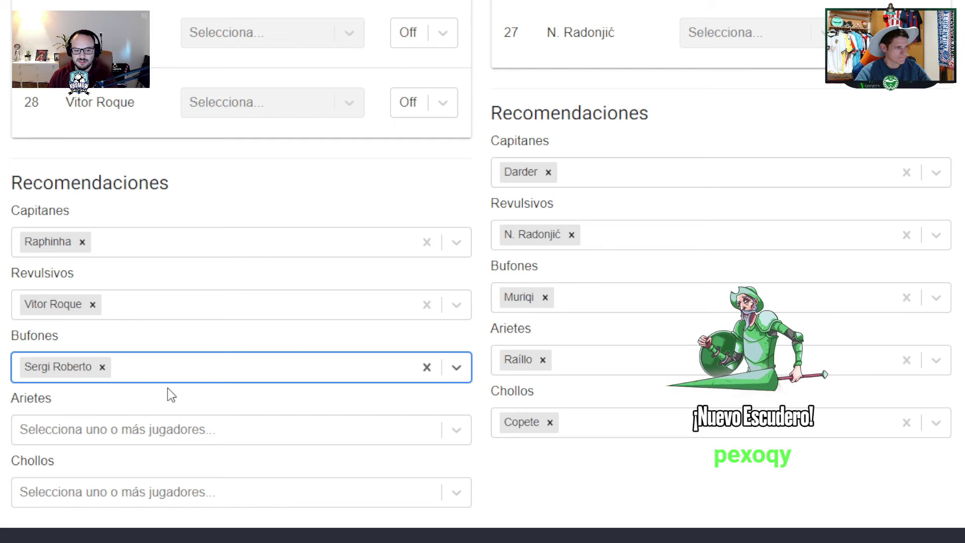
# Add Lewandowski under Arietes and Fermín under Chollos in Barcelona's recommendations.
pyautogui.click(149, 429)
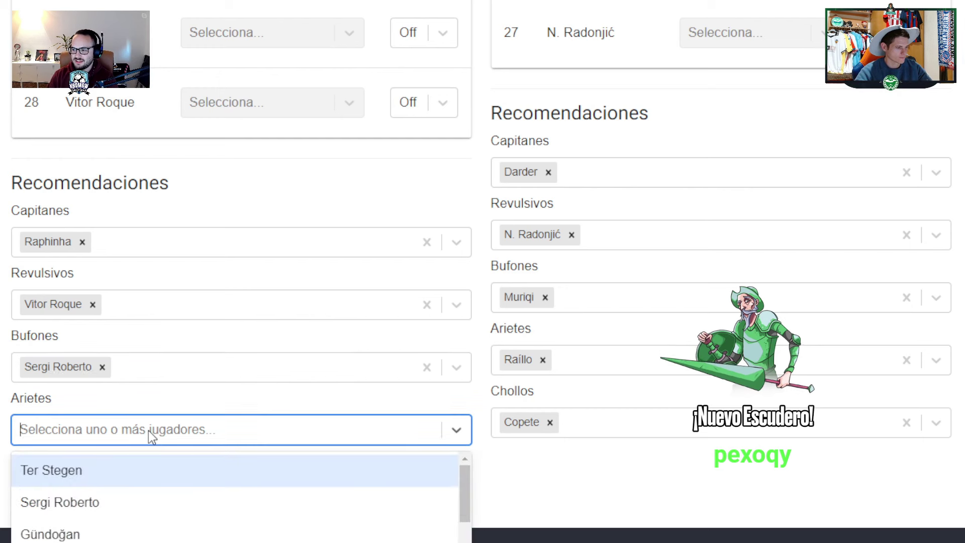
pyautogui.write('lew')
pyautogui.press('Return')
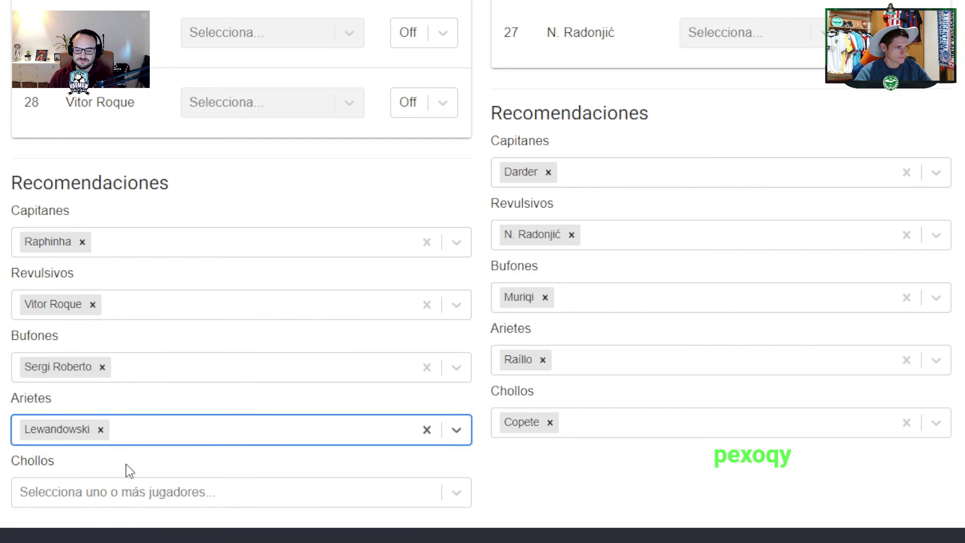
pyautogui.click(89, 482)
pyautogui.write('fer')
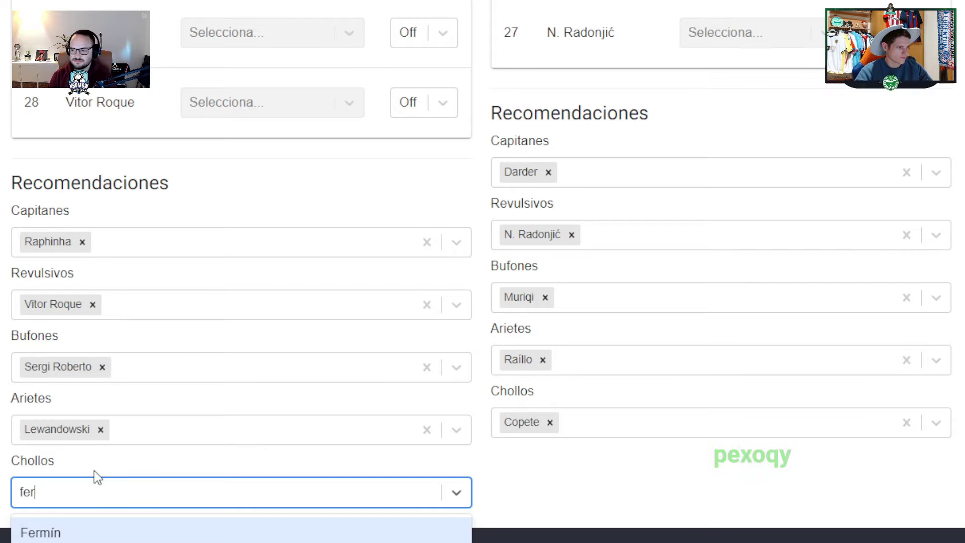
pyautogui.click(82, 534)
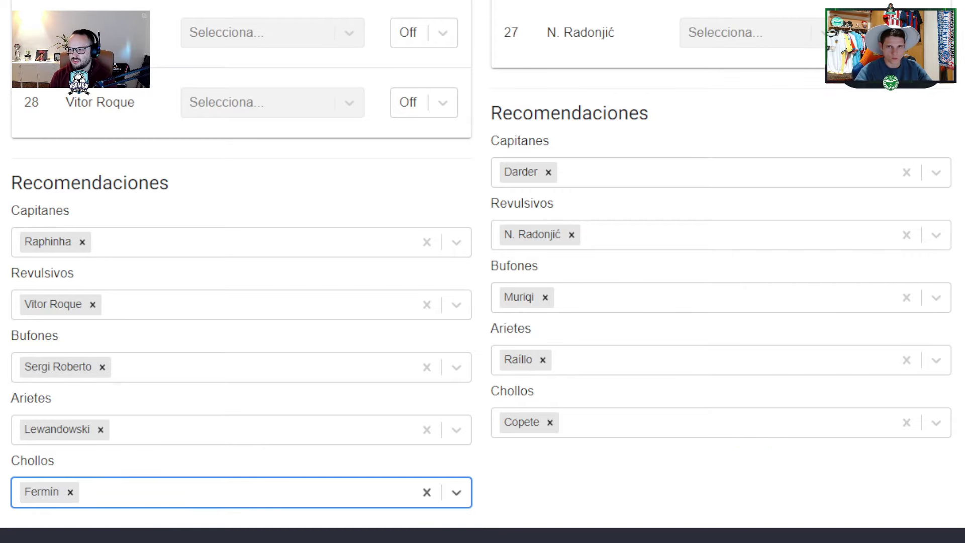
# Save the Barcelona vs Mallorca lineup and review both teams on the pitch diagrams.
pyautogui.scroll(20, 483, 271)
pyautogui.scroll(10, 482, 271)
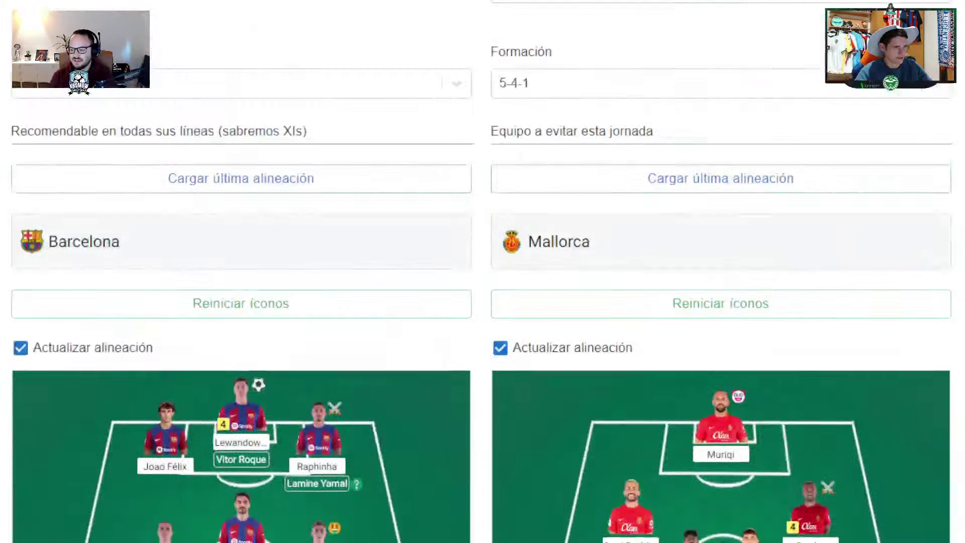
pyautogui.click(680, 79)
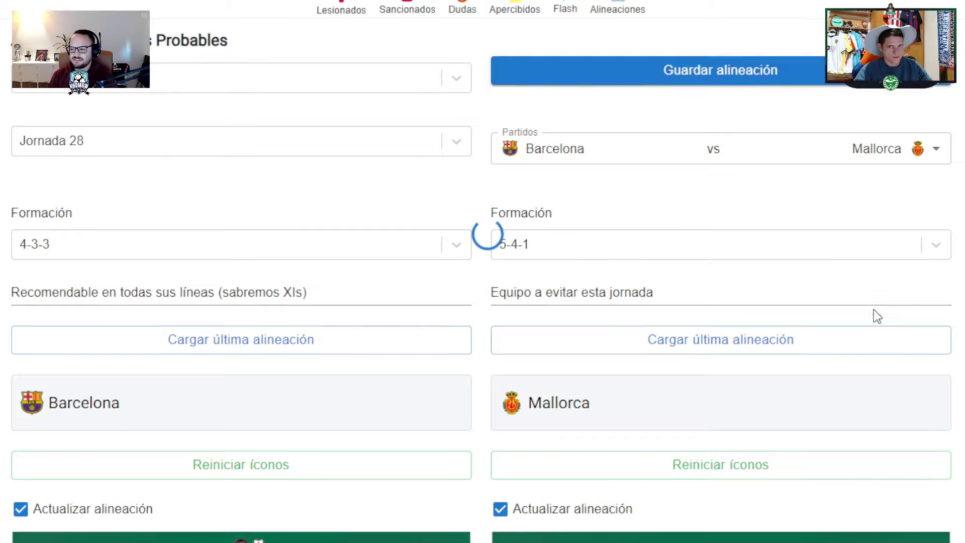
pyautogui.scroll(-10, 873, 312)
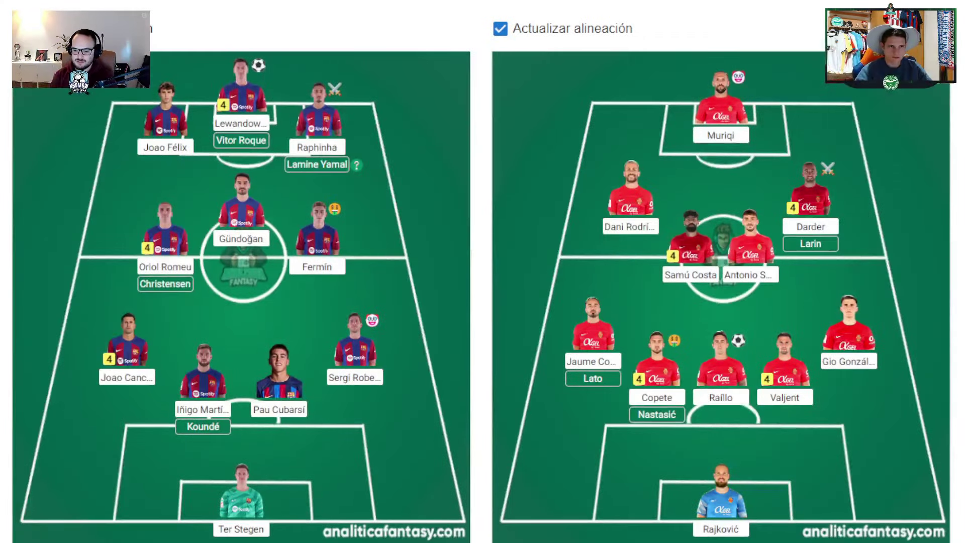
pyautogui.scroll(-1, 482, 272)
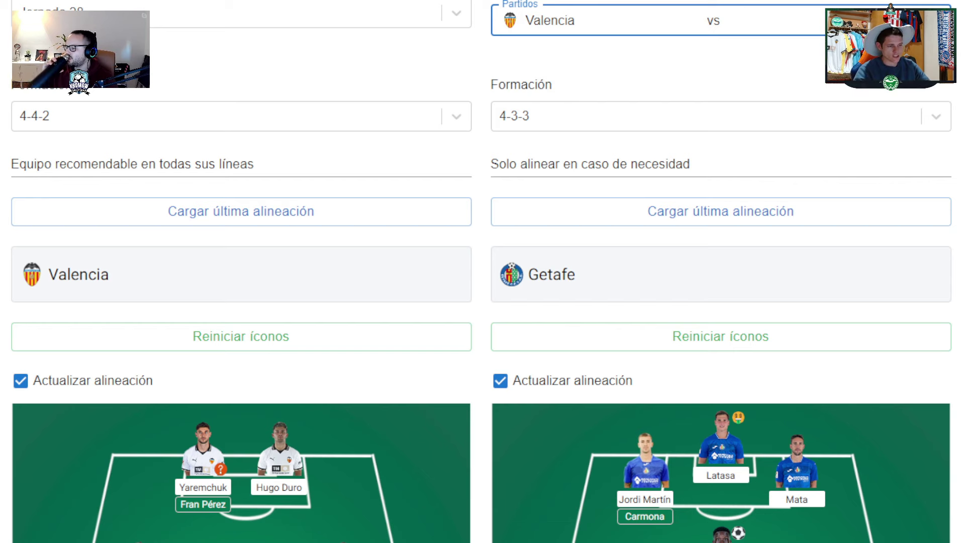
# Review the Valencia vs Getafe lineups and set Pepelu under Capitanes in Valencia's recommendations.
pyautogui.scroll(-3, 482, 271)
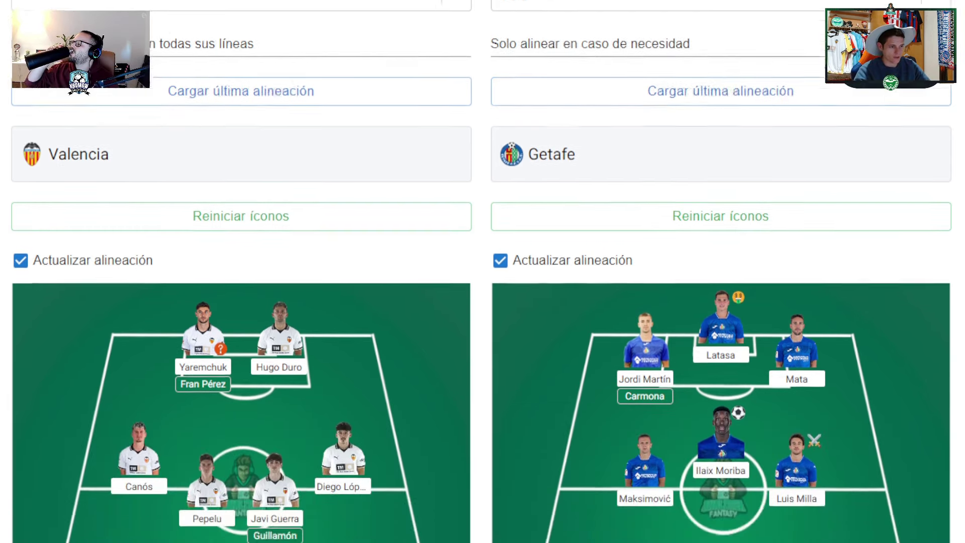
pyautogui.scroll(-3, 482, 272)
pyautogui.scroll(-2, 483, 271)
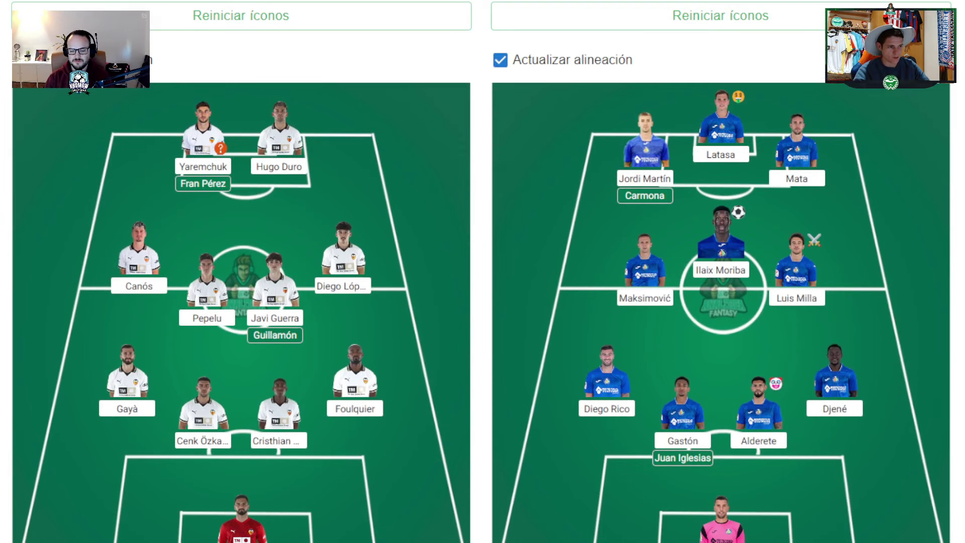
pyautogui.scroll(-20, 482, 272)
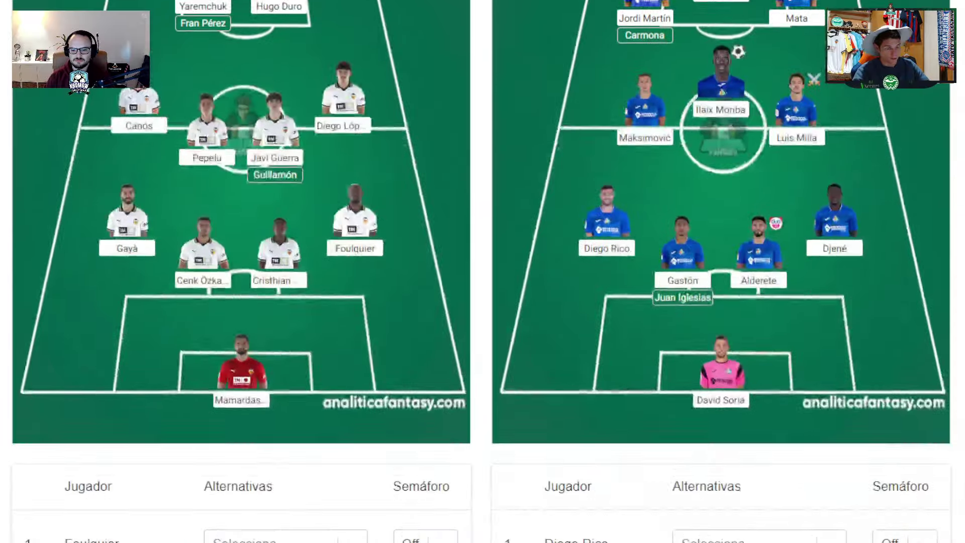
pyautogui.scroll(-12, 482, 271)
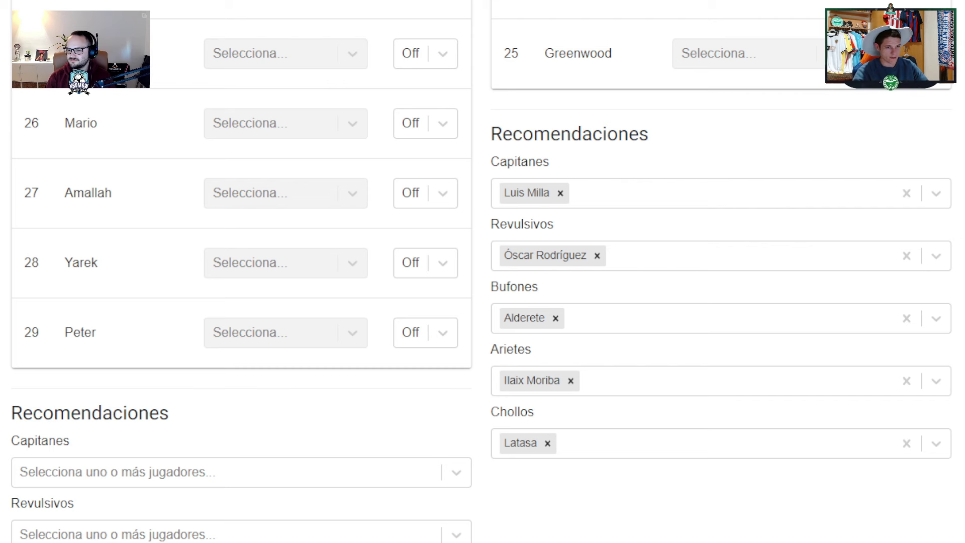
pyautogui.scroll(-3, 482, 271)
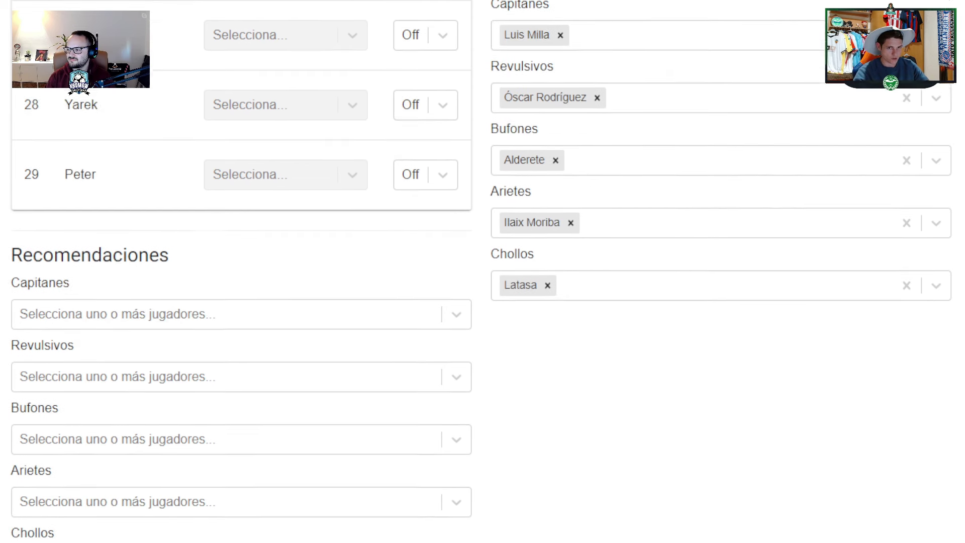
pyautogui.scroll(-2, 112, 365)
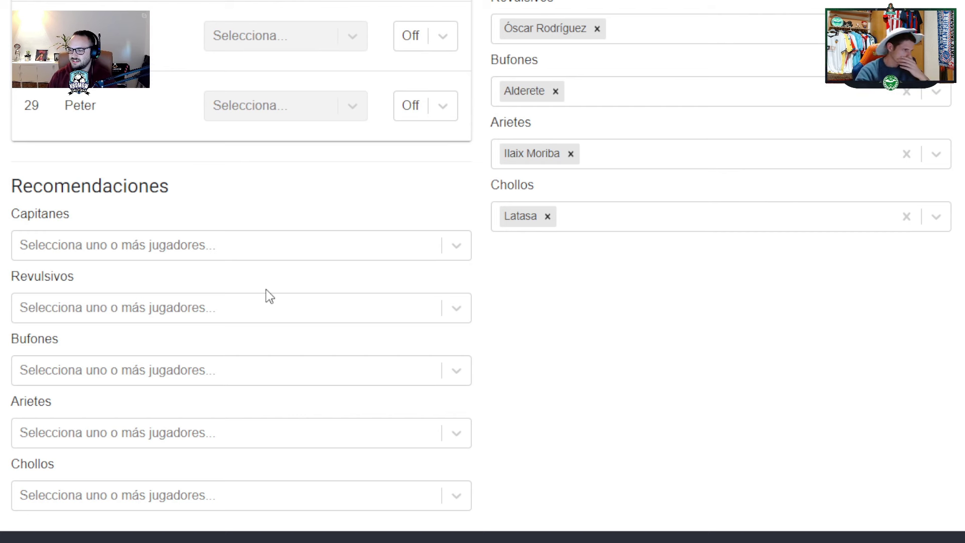
pyautogui.click(269, 244)
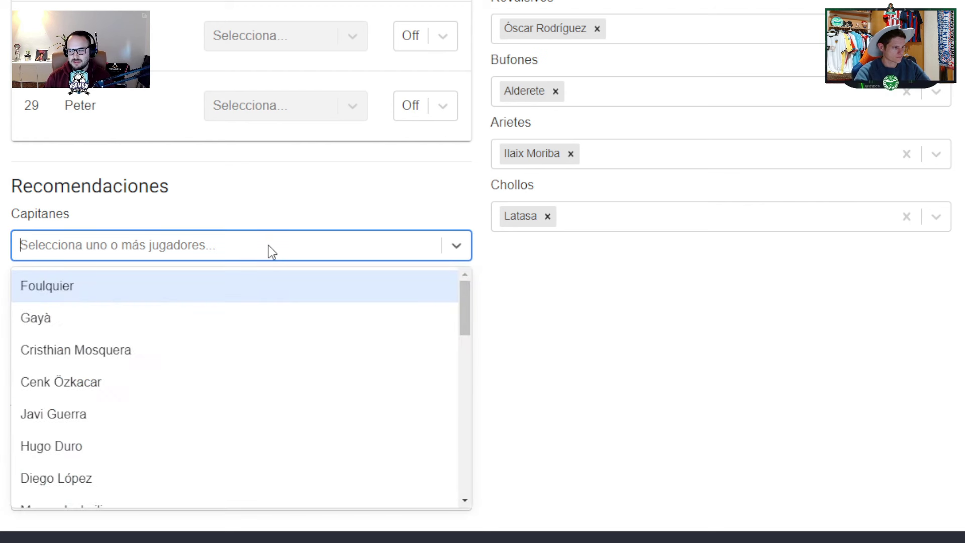
pyautogui.write('PEP')
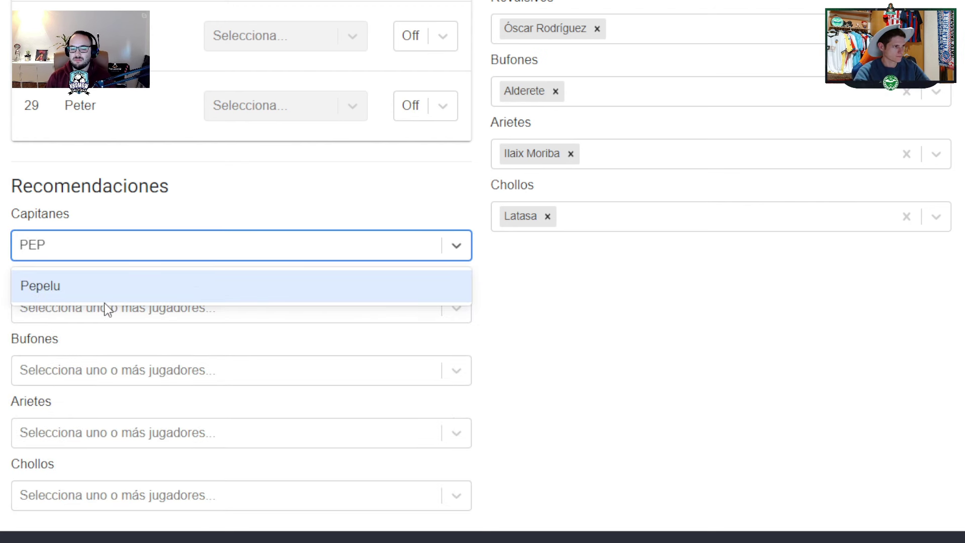
pyautogui.click(105, 287)
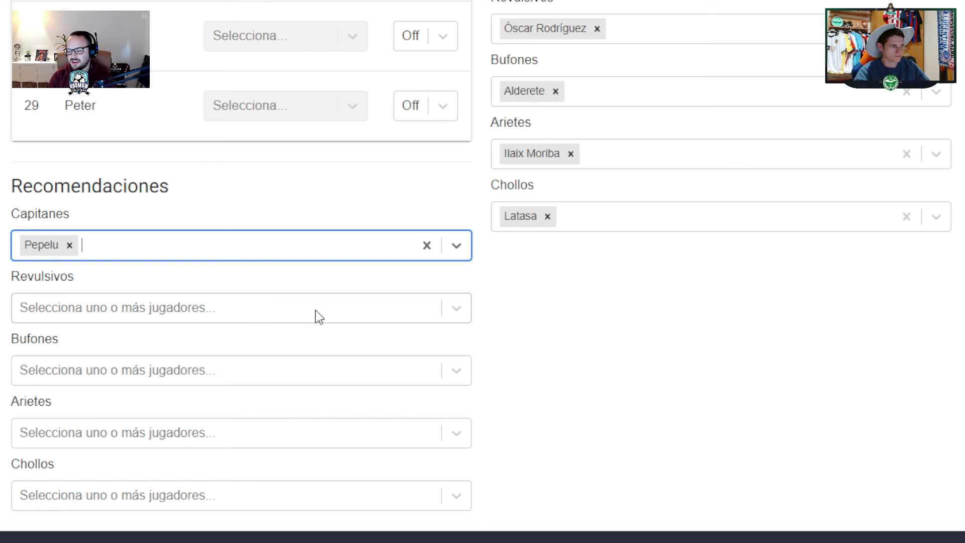
# Add Hugo Duro under Arietes and Peter under Revulsivos in Valencia's recommendations.
pyautogui.click(301, 437)
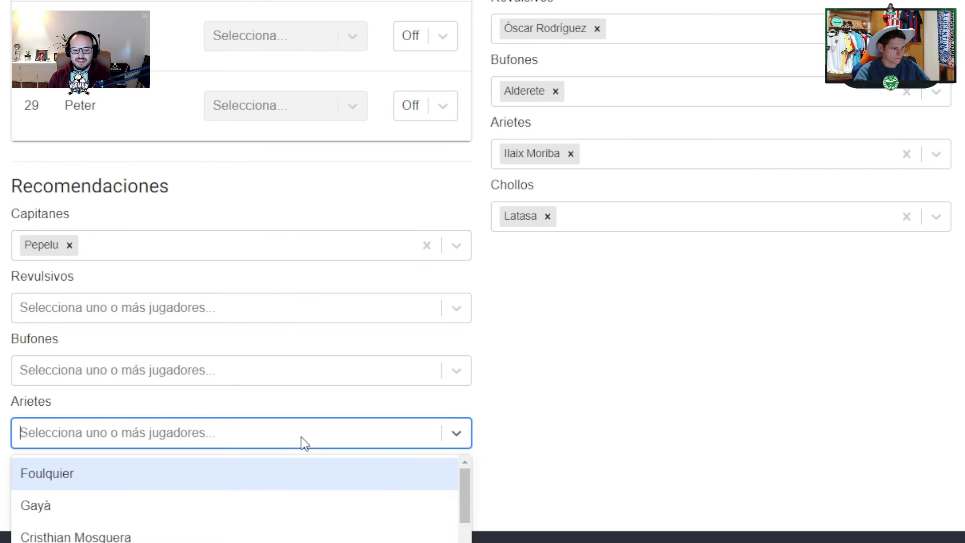
pyautogui.write('DU')
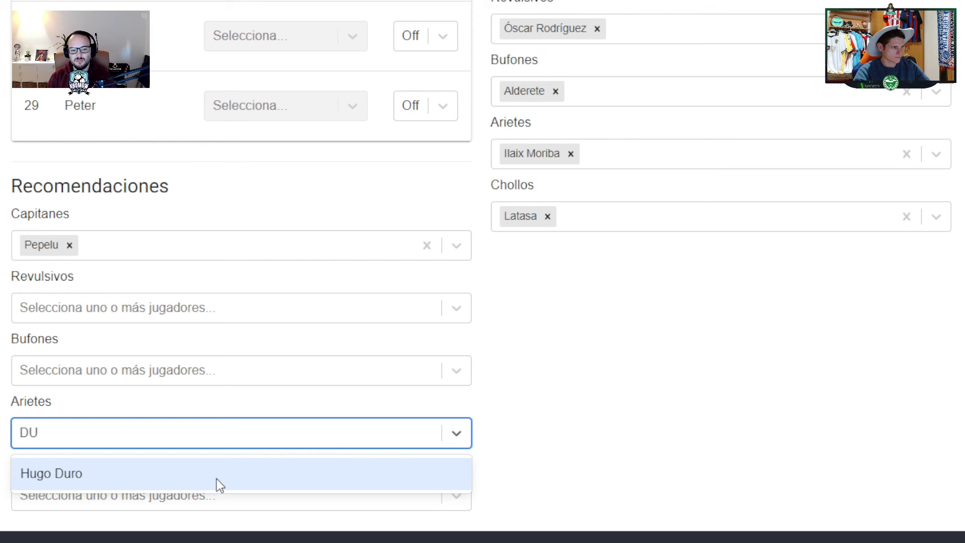
pyautogui.click(216, 478)
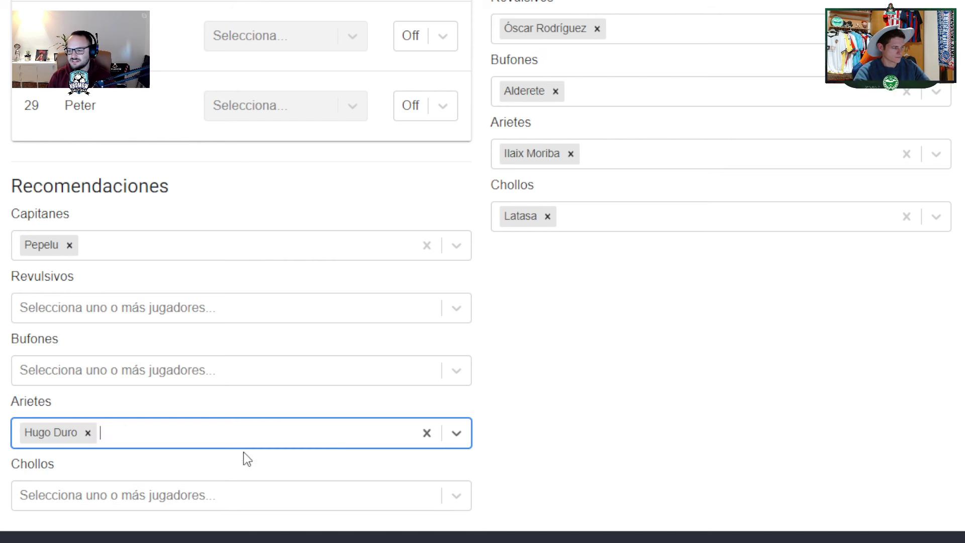
pyautogui.click(252, 309)
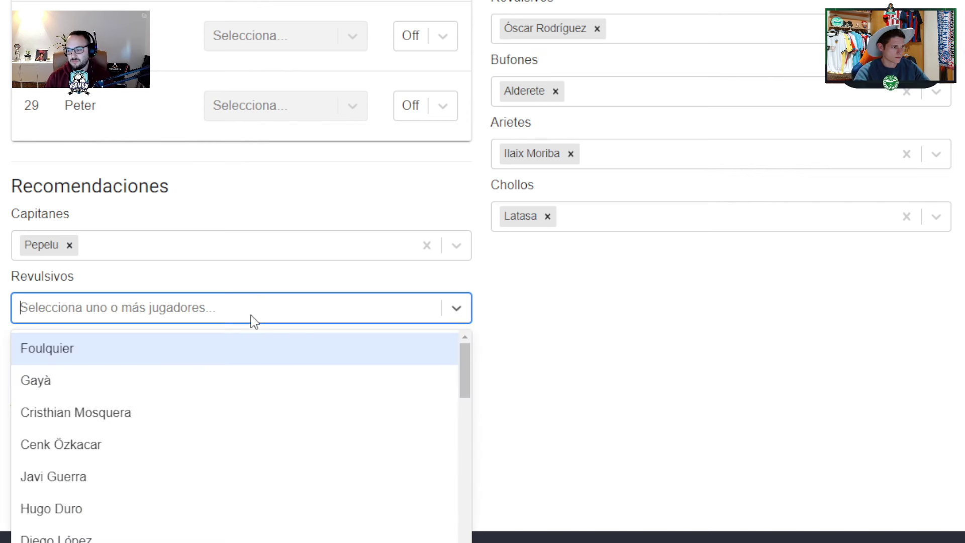
pyautogui.write('PET')
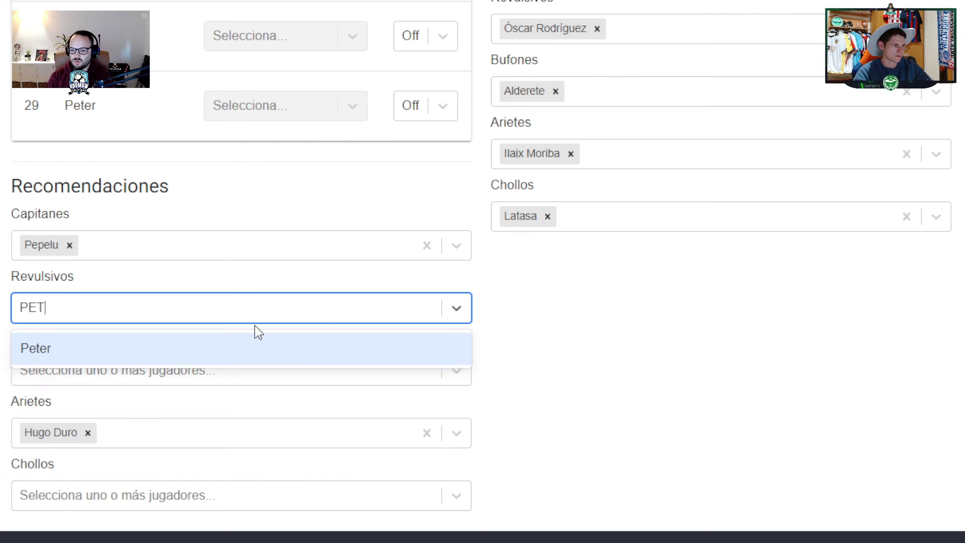
pyautogui.click(124, 363)
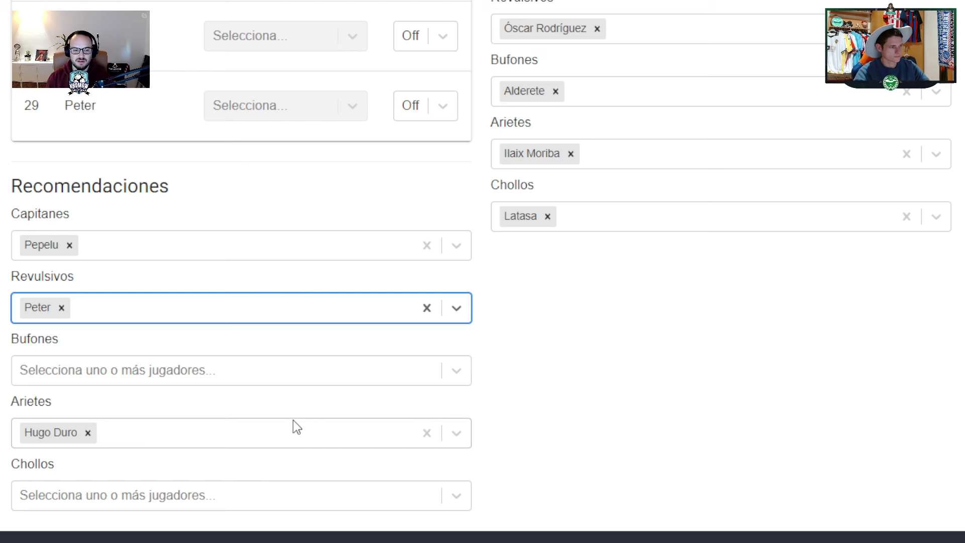
# Add Cenk Özkacar under Bufones in Valencia's recommendations.
pyautogui.click(139, 370)
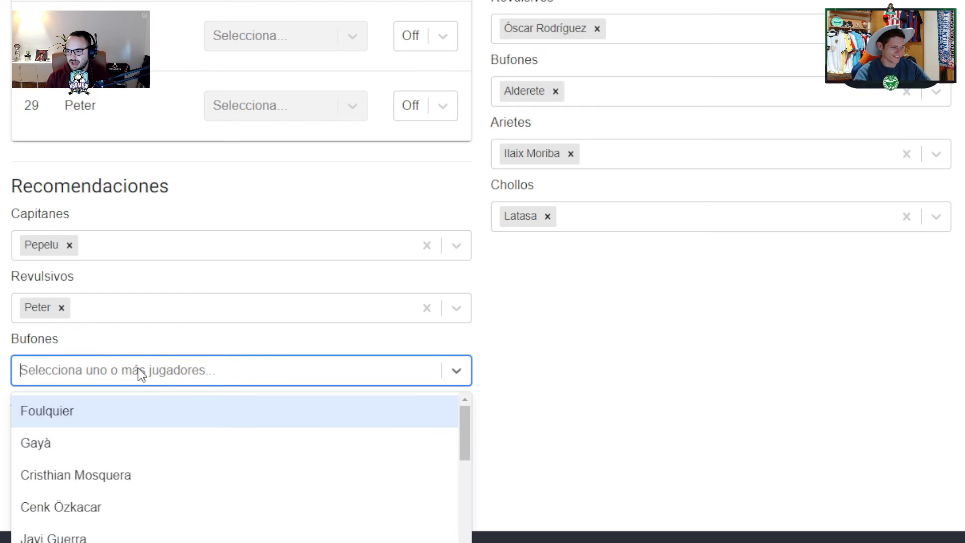
pyautogui.write('CE')
pyautogui.click(108, 417)
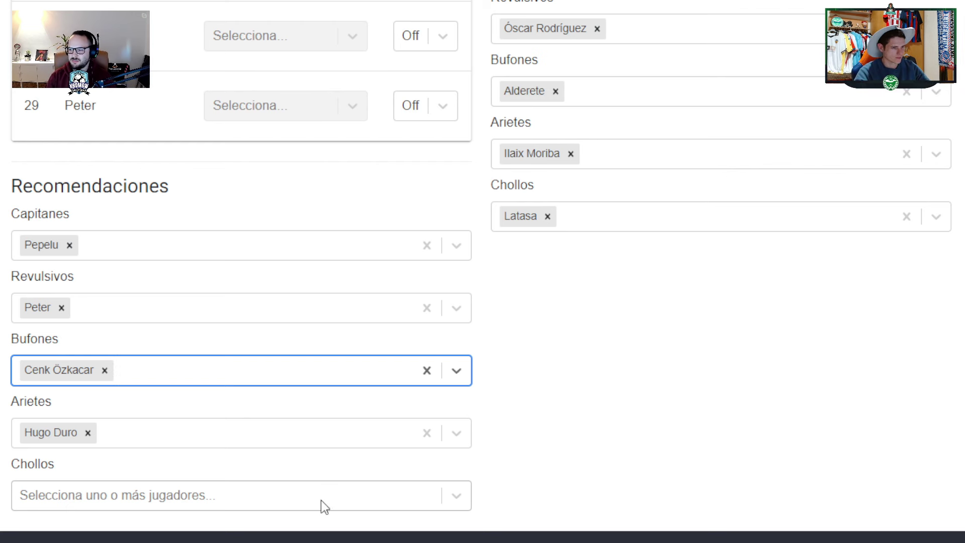
# Check the Valencia and Getafe pitch diagrams and add Foulquier under Chollos in Valencia's recommendations.
pyautogui.scroll(20, 482, 272)
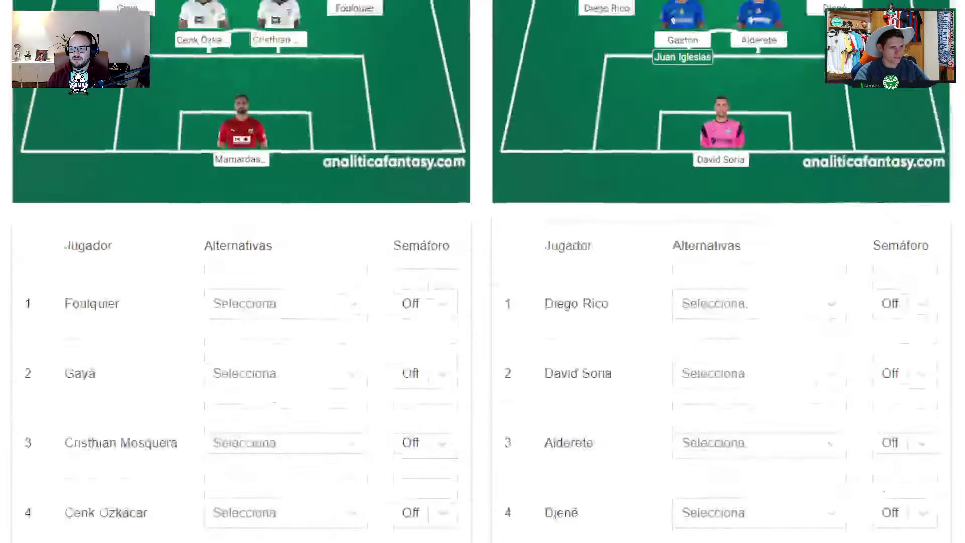
pyautogui.scroll(1, 482, 272)
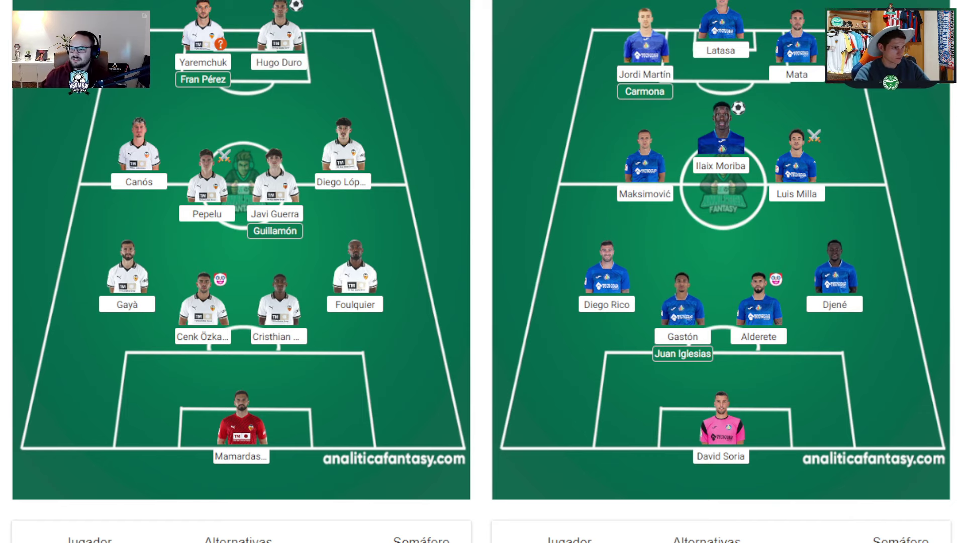
pyautogui.scroll(-1, 482, 271)
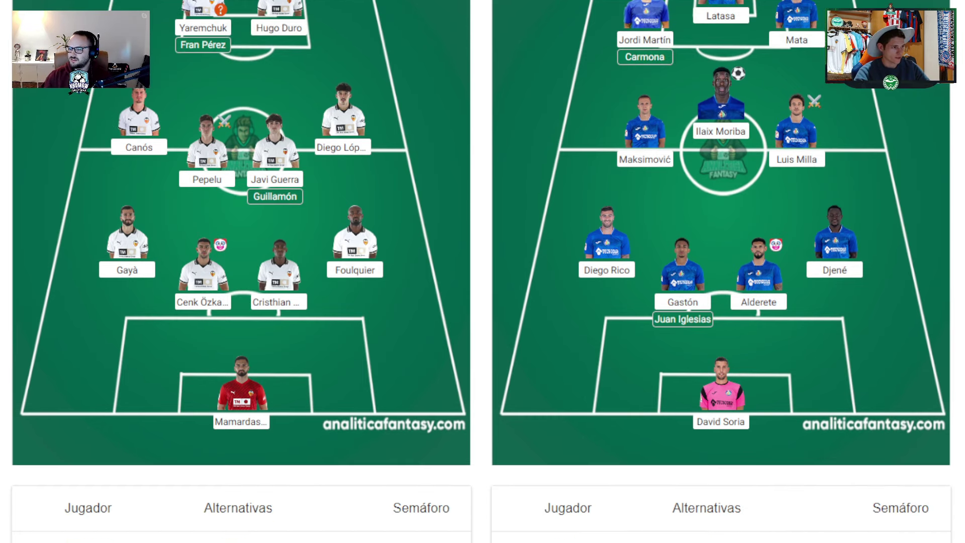
pyautogui.scroll(1, 482, 271)
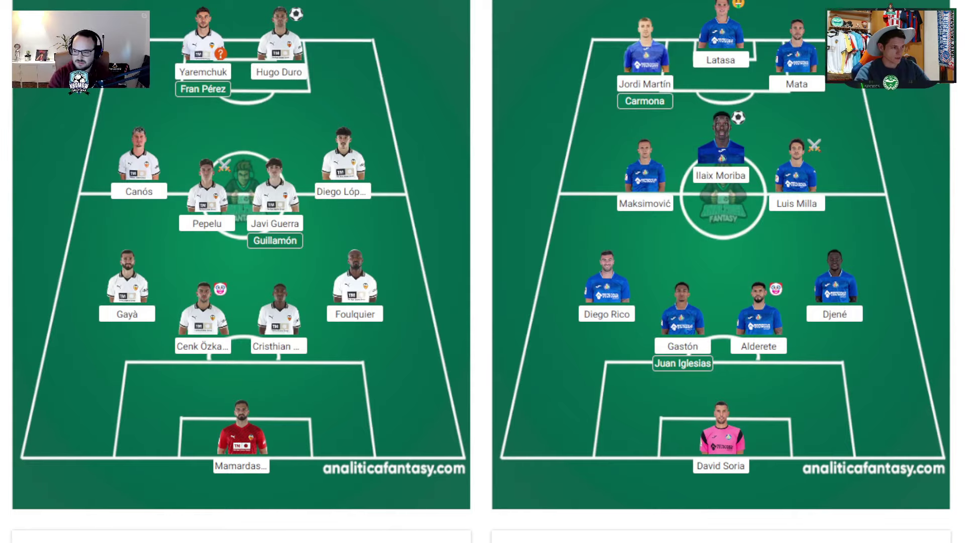
pyautogui.scroll(-20, 482, 271)
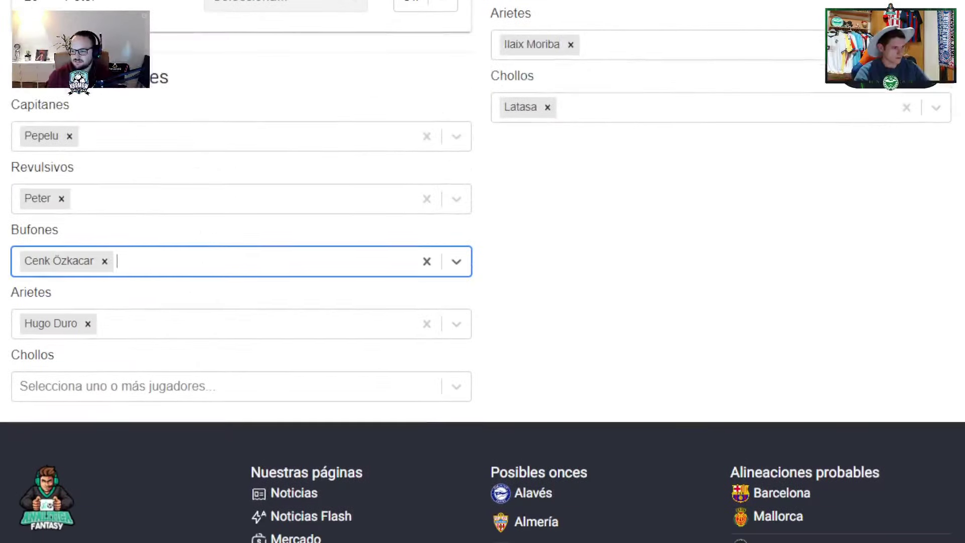
pyautogui.click(293, 385)
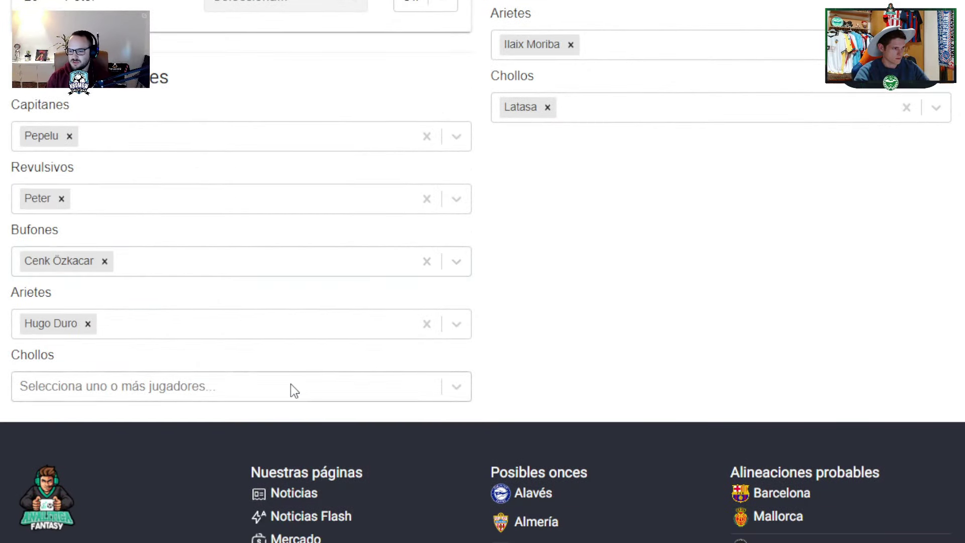
pyautogui.click(120, 431)
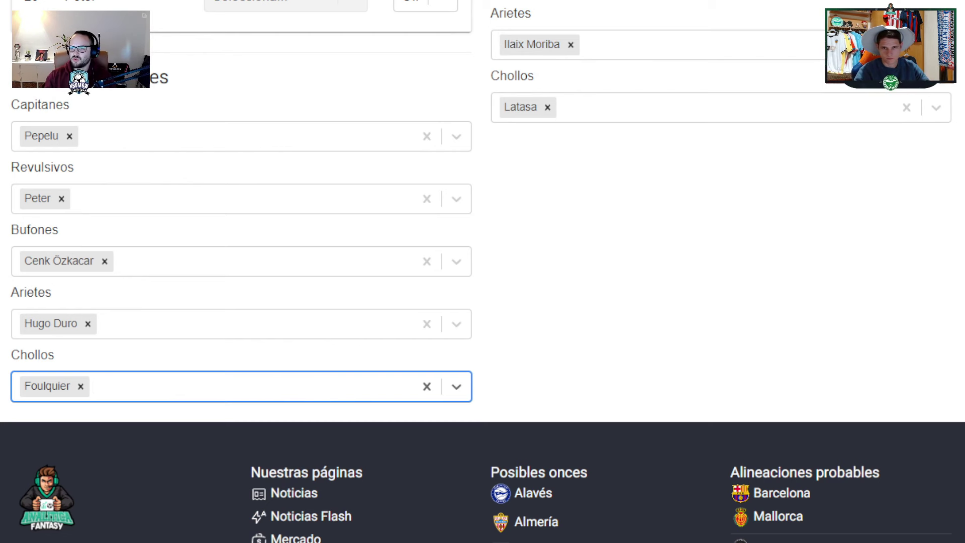
# Review the Valencia vs Getafe pitch diagrams and switch to the Cadiz vs Atletico Madrid match.
pyautogui.scroll(2, 483, 271)
pyautogui.scroll(1, 483, 272)
pyautogui.scroll(-1, 483, 271)
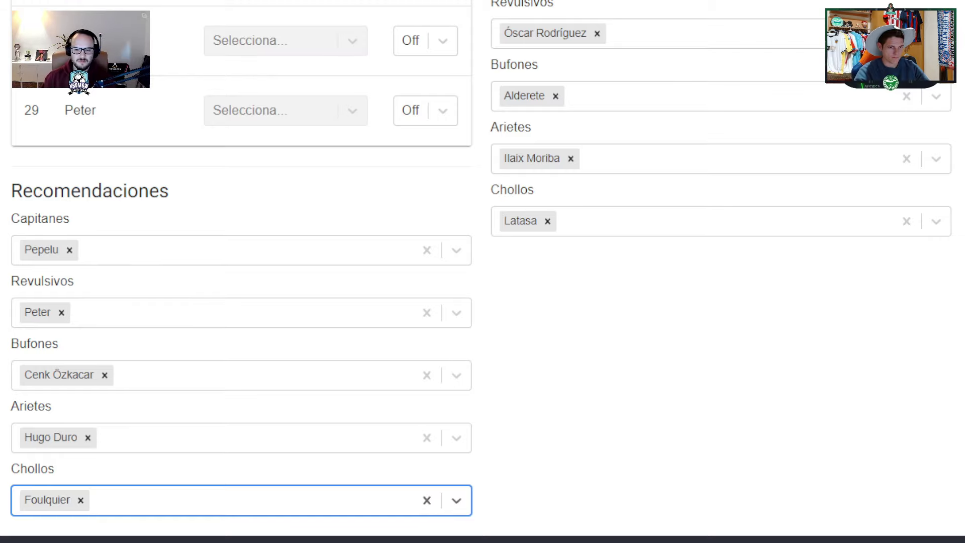
pyautogui.scroll(15, 482, 272)
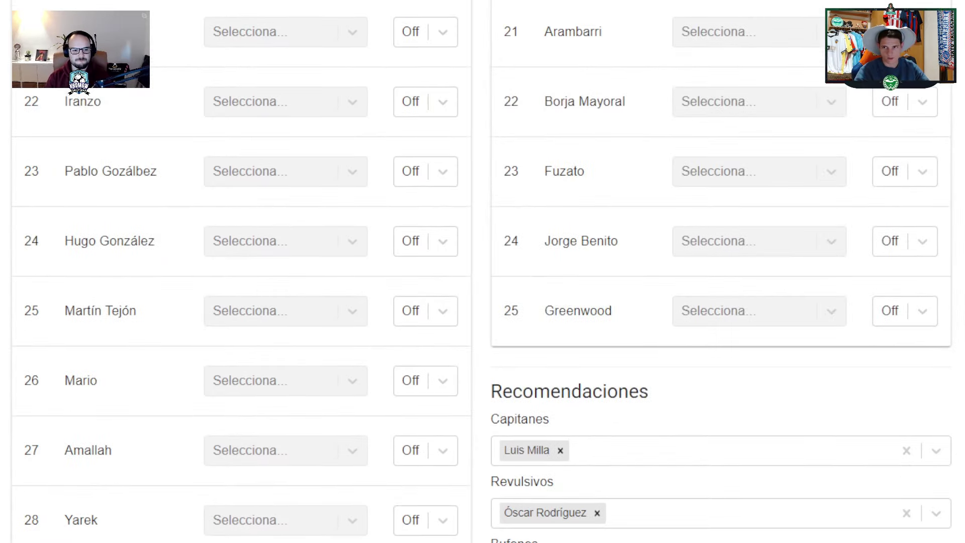
pyautogui.scroll(20, 482, 272)
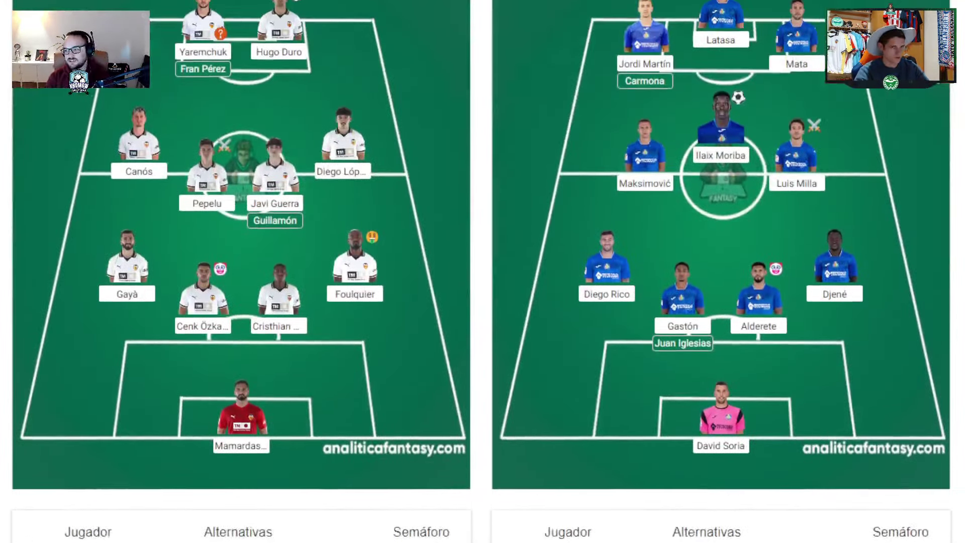
pyautogui.scroll(1, 482, 271)
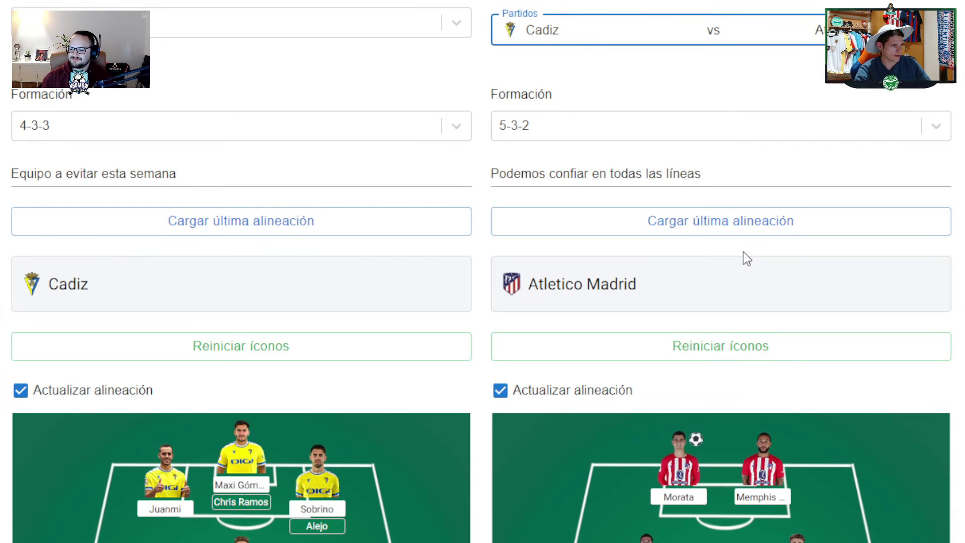
# Add Savić under Chollos in Atletico Madrid's recommendations.
pyautogui.scroll(-4, 768, 287)
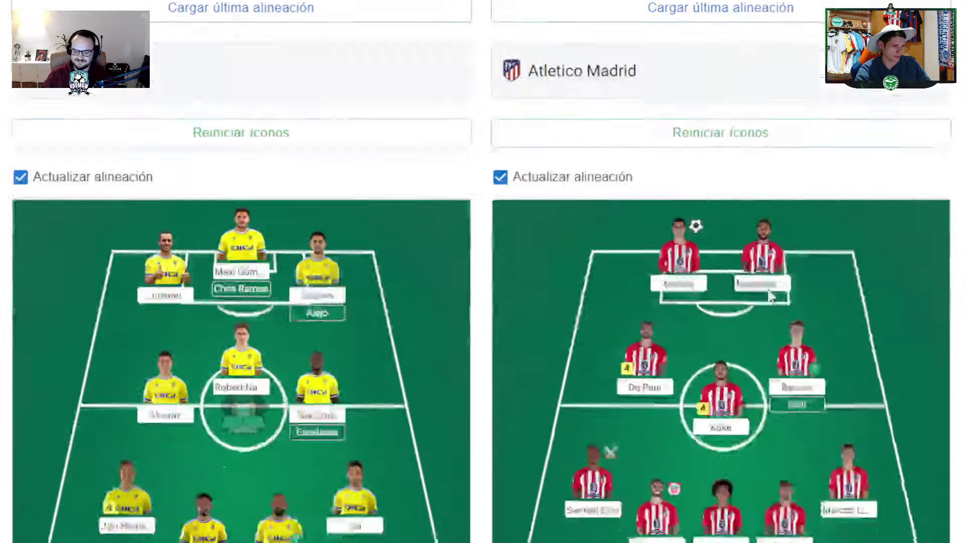
pyautogui.scroll(-20, 776, 289)
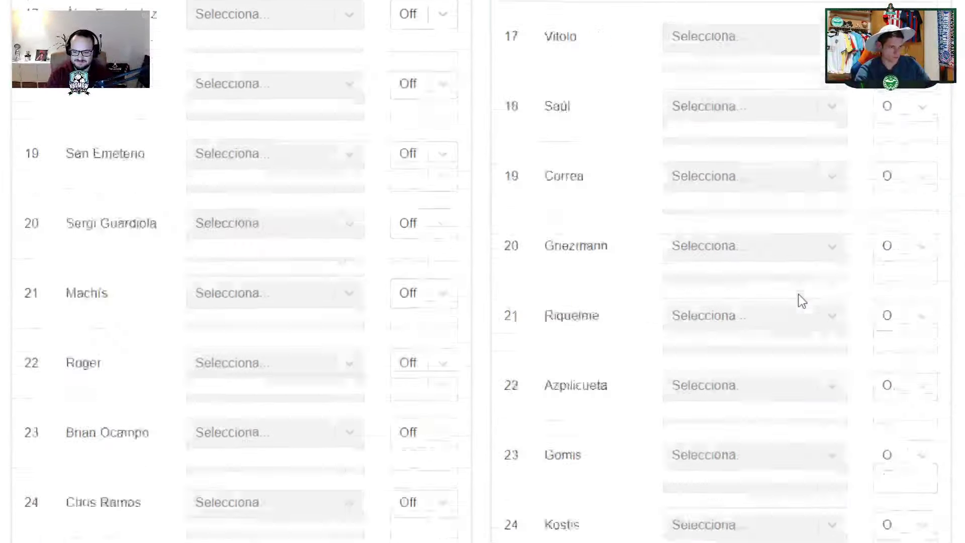
pyautogui.scroll(-12, 798, 293)
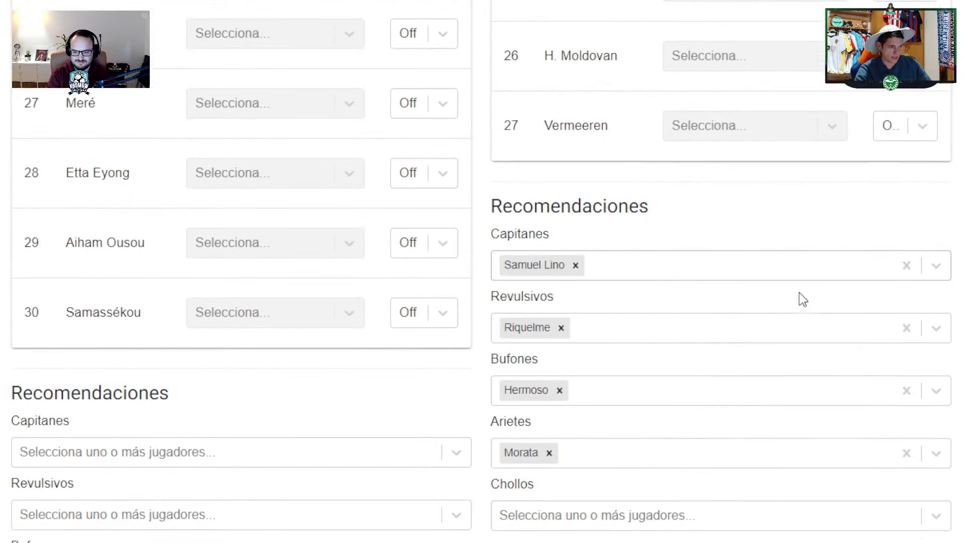
pyautogui.scroll(-1, 800, 293)
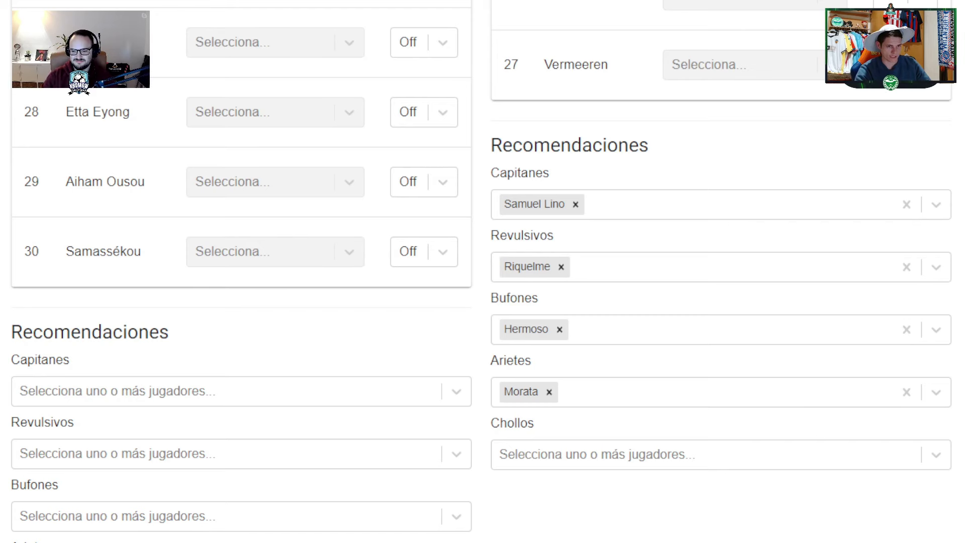
pyautogui.scroll(1, 482, 272)
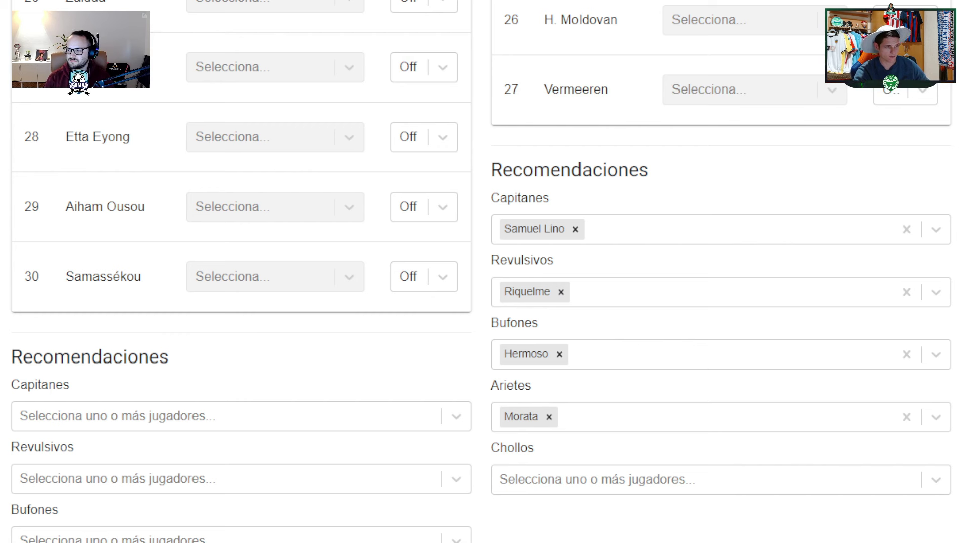
pyautogui.click(884, 479)
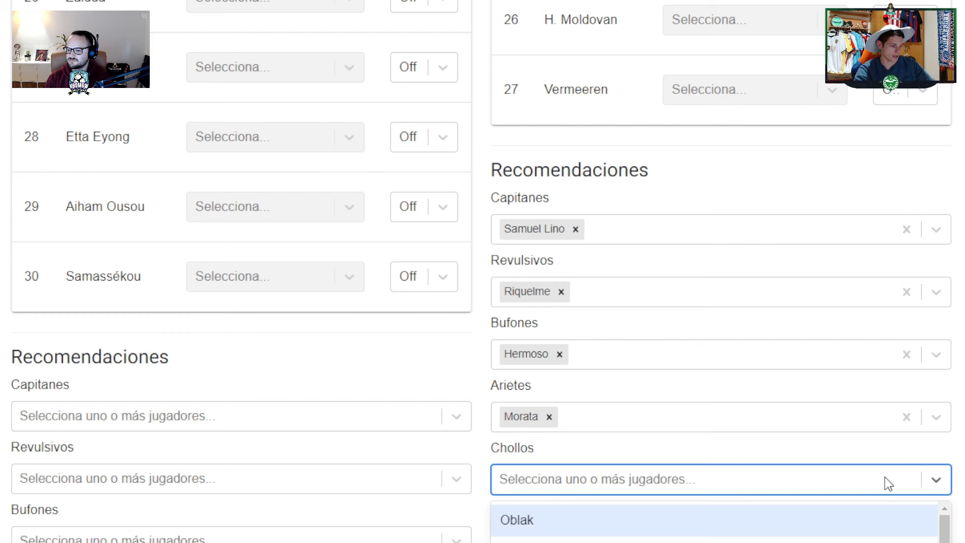
pyautogui.write('SA')
pyautogui.click(588, 527)
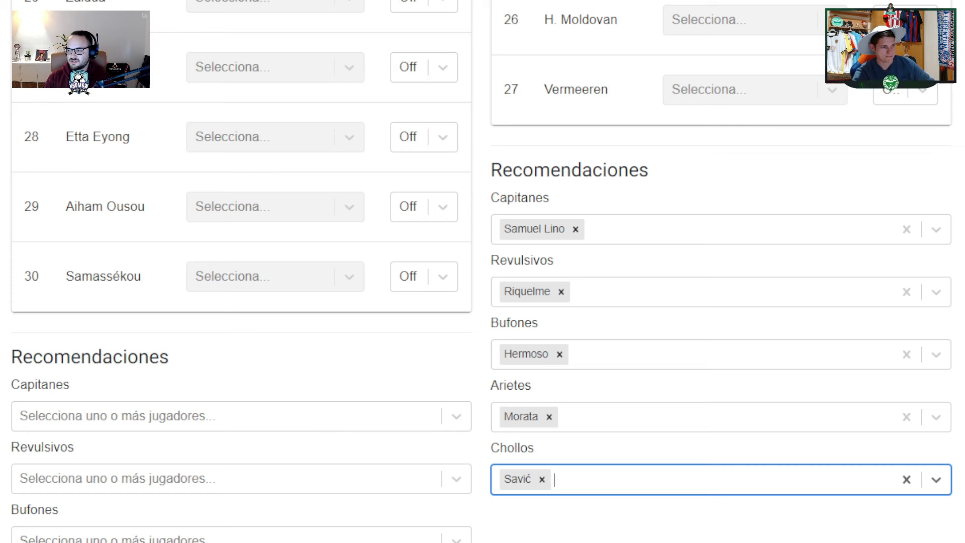
# Add Robert Navarro under Capitanes and Juanmi under Arietes in Cadiz's recommendations.
pyautogui.scroll(-3, 482, 271)
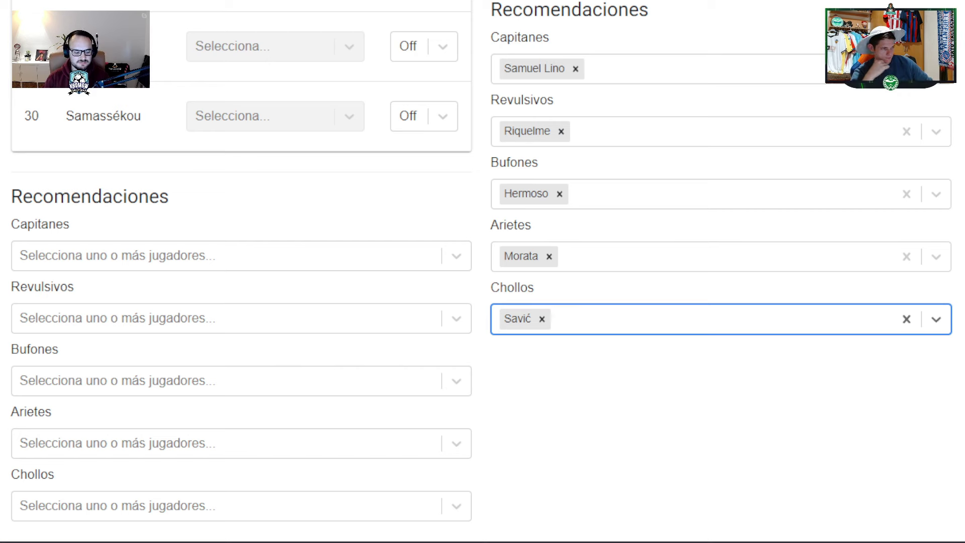
pyautogui.click(332, 263)
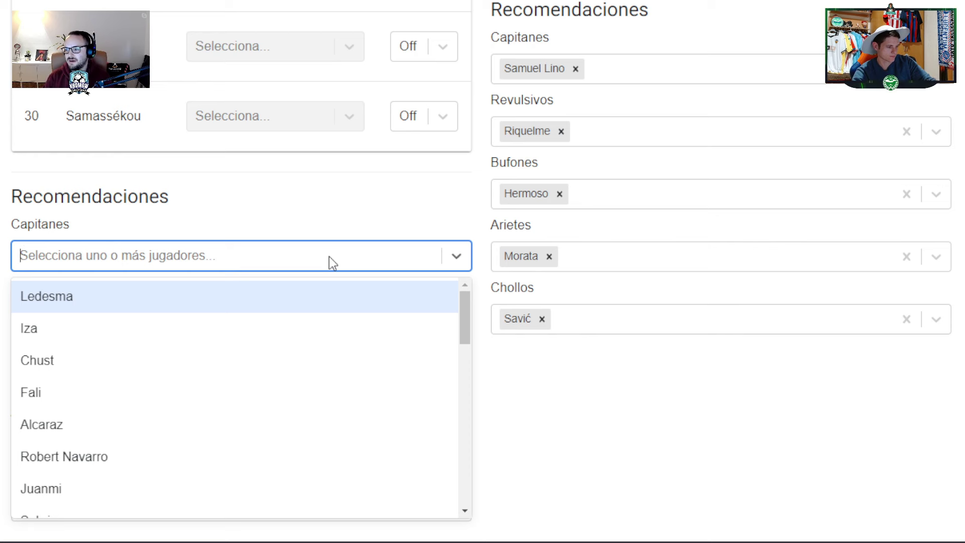
pyautogui.write('NA')
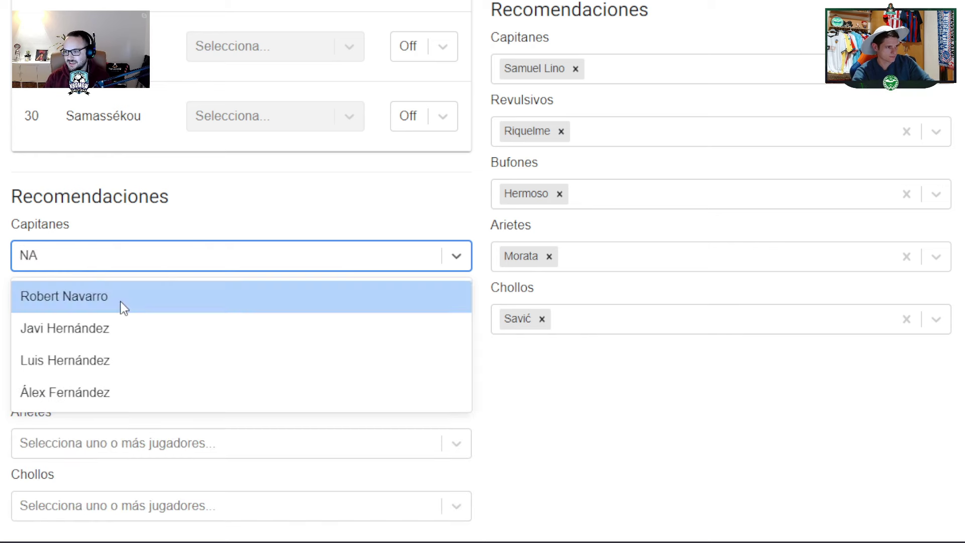
pyautogui.click(122, 302)
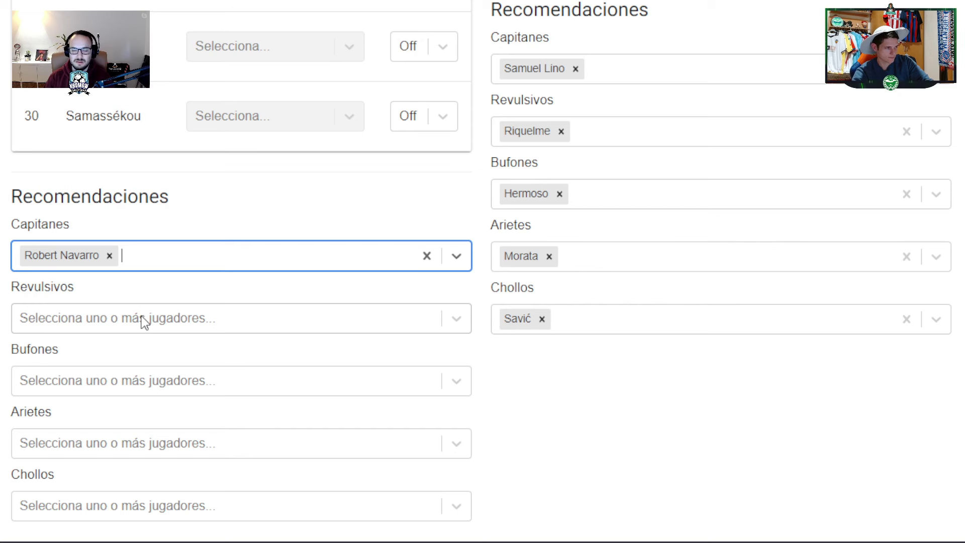
pyautogui.click(137, 443)
pyautogui.write('JU')
pyautogui.click(119, 475)
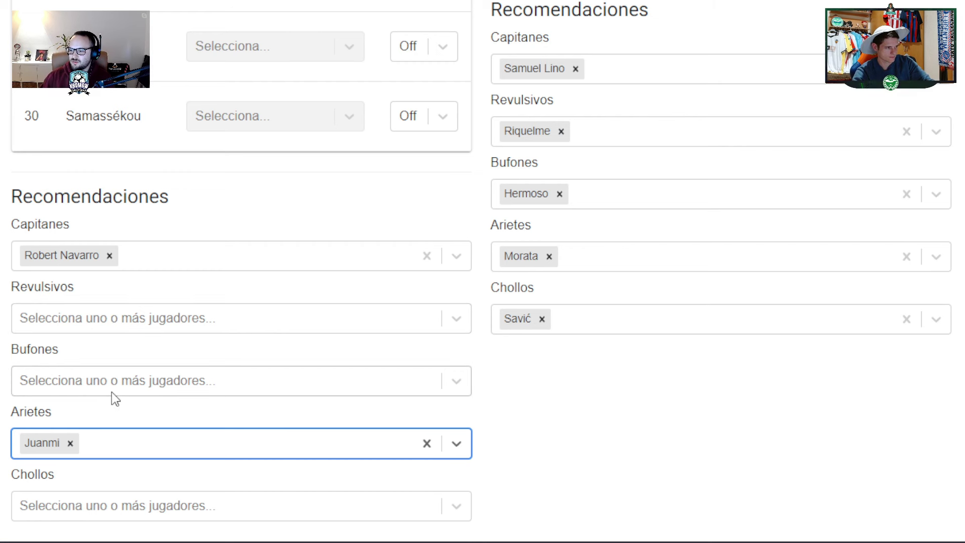
# Add Machís under Revulsivos and Iza under Bufones in Cadiz's recommendations.
pyautogui.click(99, 316)
pyautogui.write('MAC')
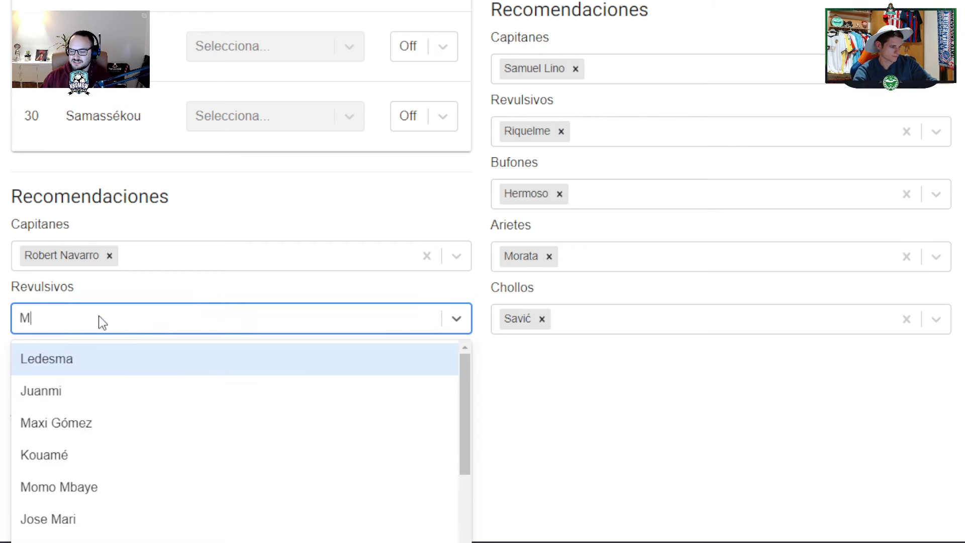
pyautogui.click(96, 358)
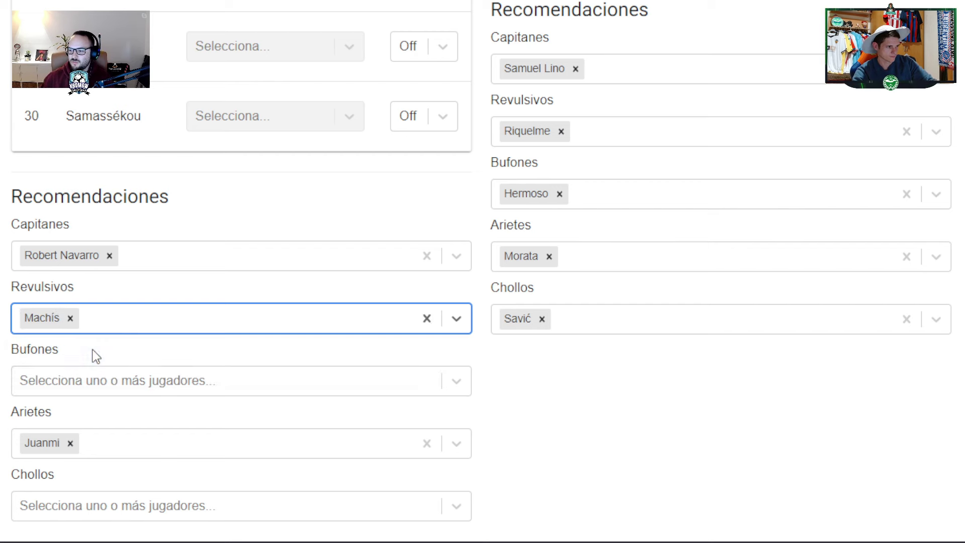
pyautogui.click(81, 387)
pyautogui.write('I')
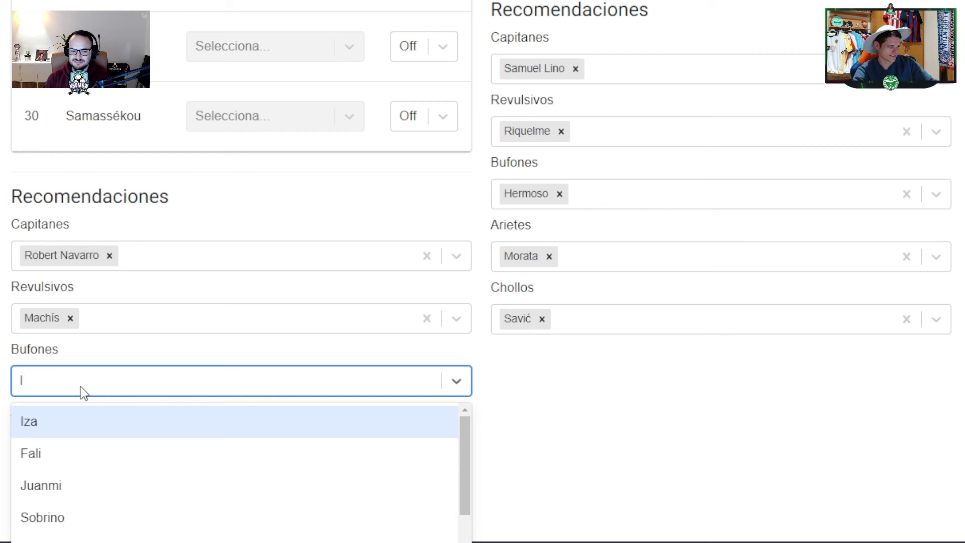
pyautogui.write('ZA')
pyautogui.click(49, 418)
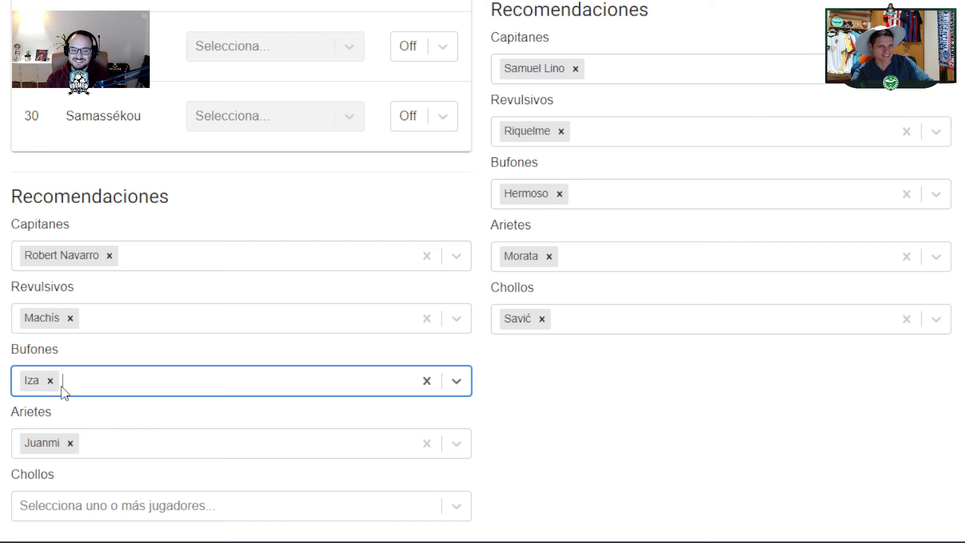
# Add Kouamé under Chollos in Cadiz's recommendations and save the Cadiz vs Atletico Madrid lineup.
pyautogui.click(118, 506)
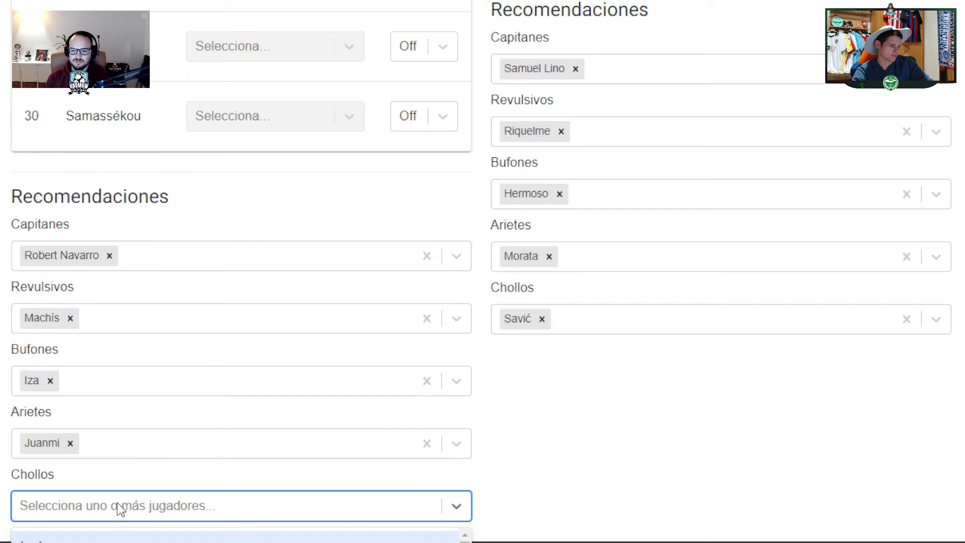
pyautogui.write('KO')
pyautogui.press('Return')
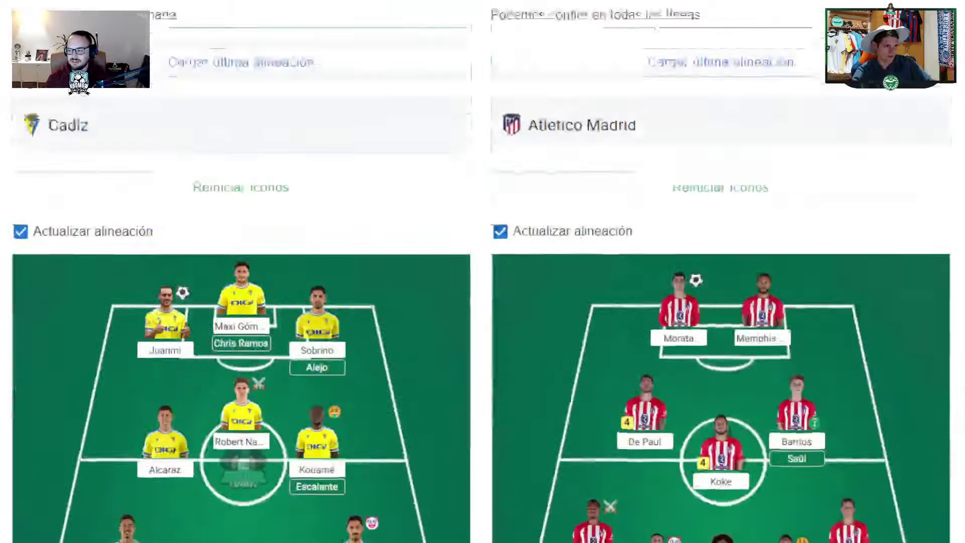
pyautogui.scroll(2, 482, 271)
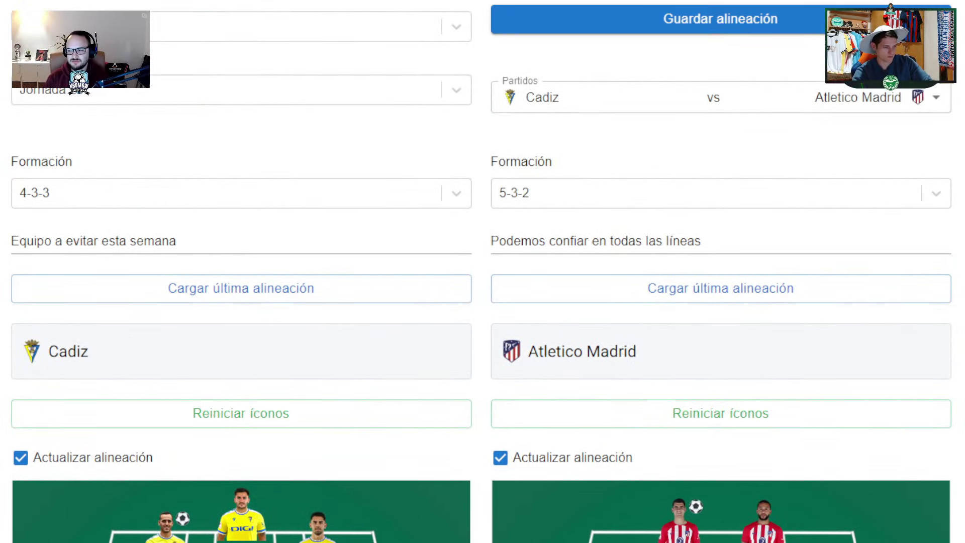
pyautogui.click(722, 31)
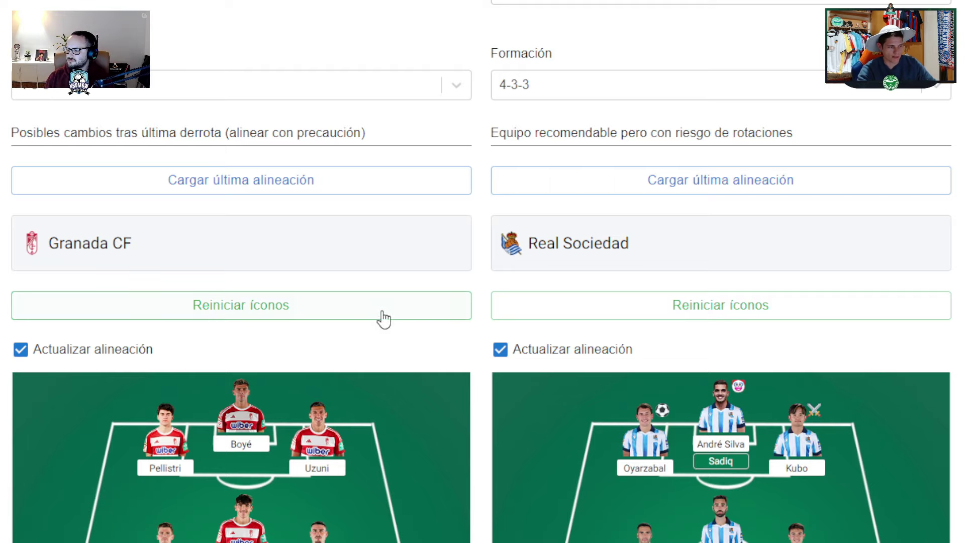
# Add Gumbau under Capitanes and T. Corbeanu under Revulsivos in Granada's recommendations.
pyautogui.scroll(-3, 452, 417)
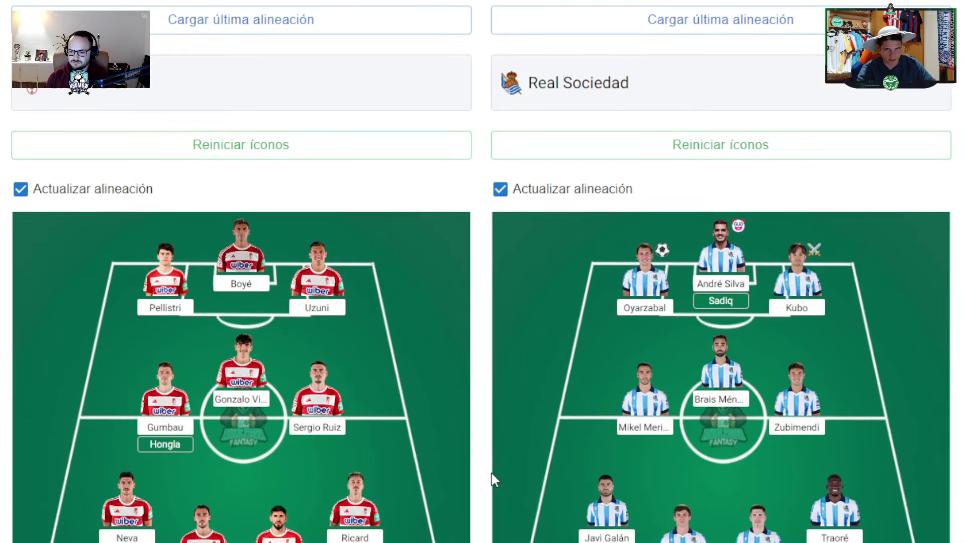
pyautogui.scroll(-3, 466, 462)
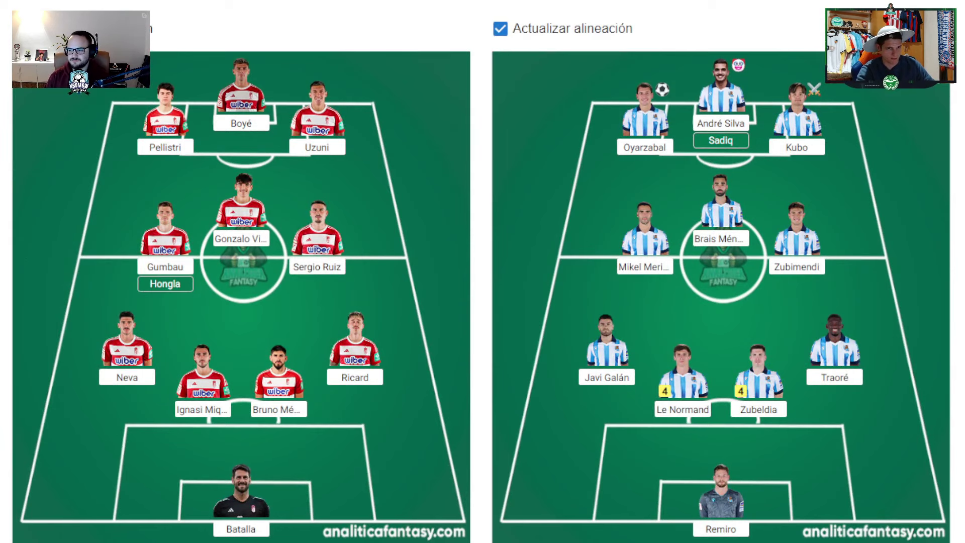
pyautogui.scroll(-7, 867, 242)
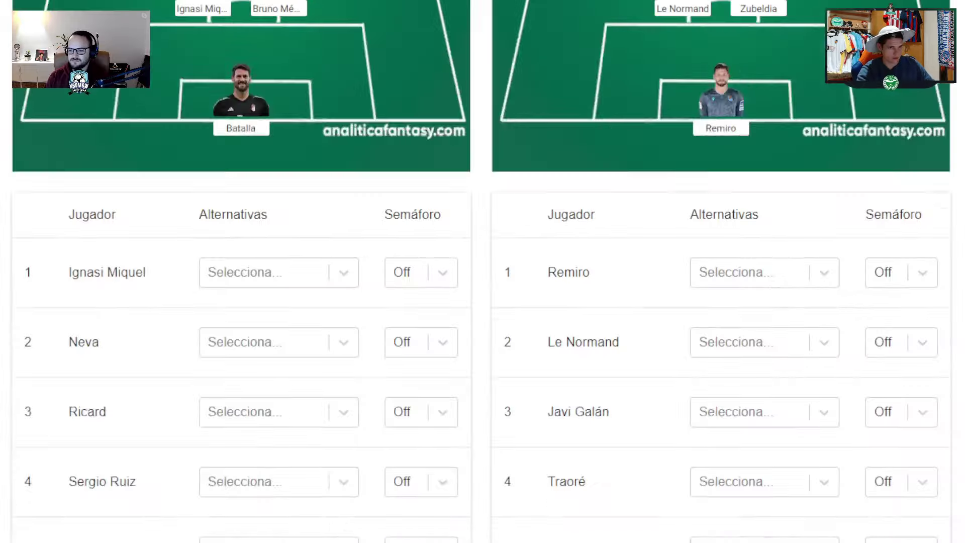
pyautogui.scroll(-20, 867, 241)
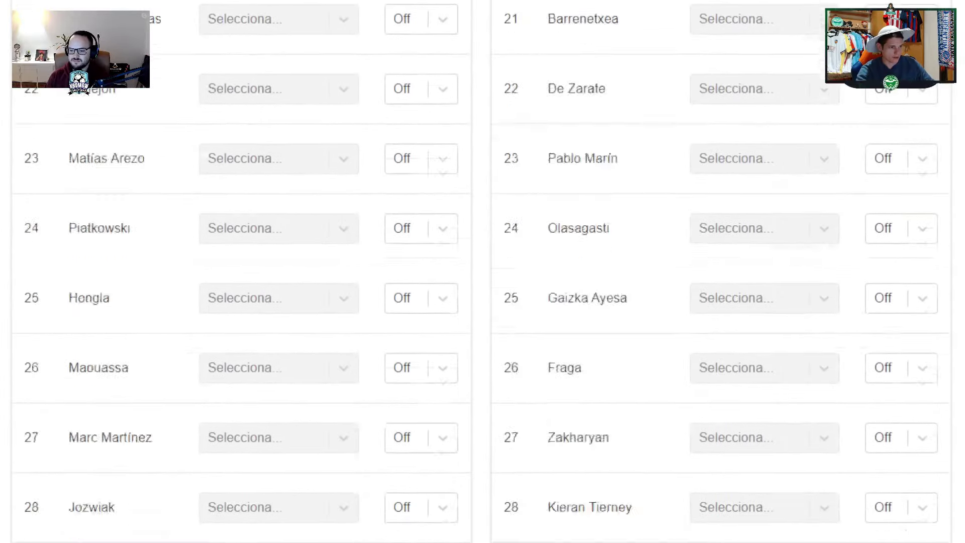
pyautogui.scroll(-10, 483, 272)
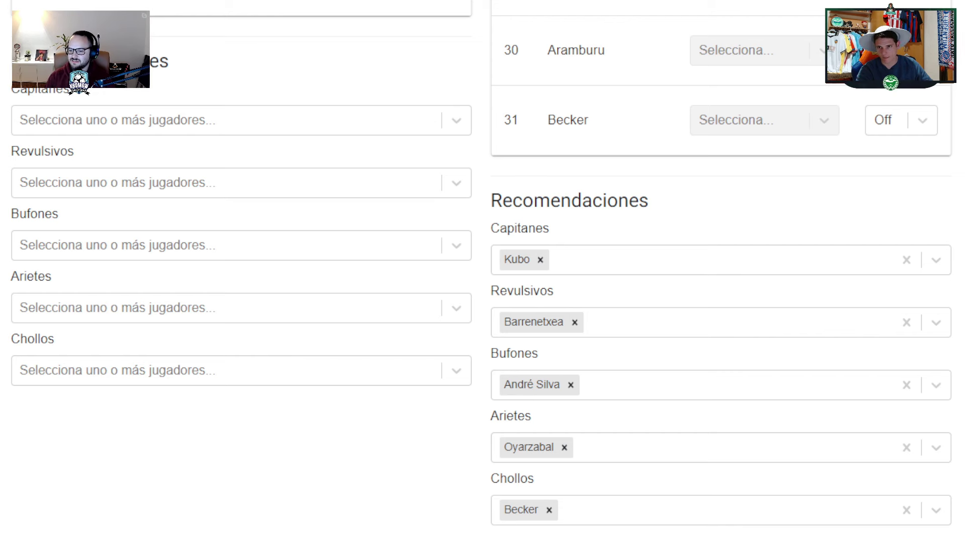
pyautogui.scroll(3, 283, 276)
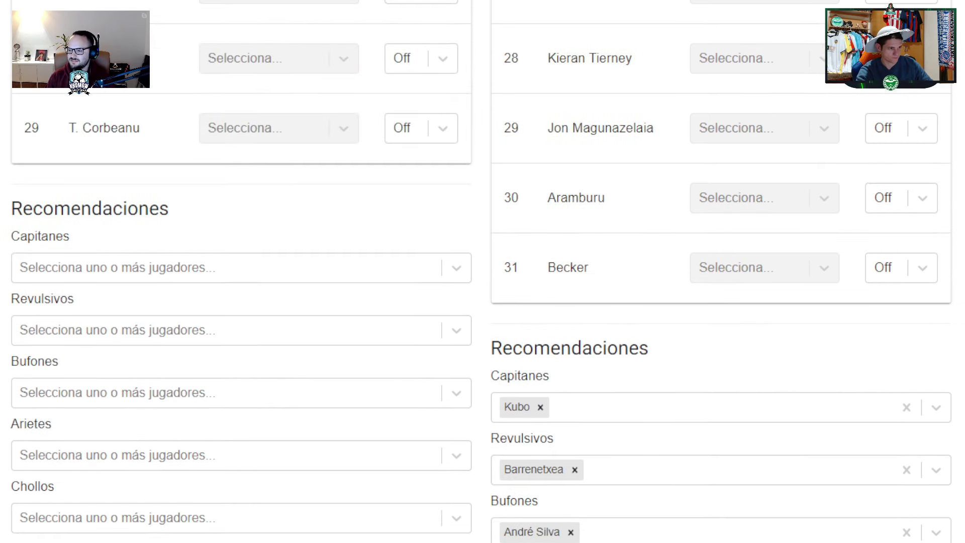
pyautogui.click(282, 272)
pyautogui.write('GU')
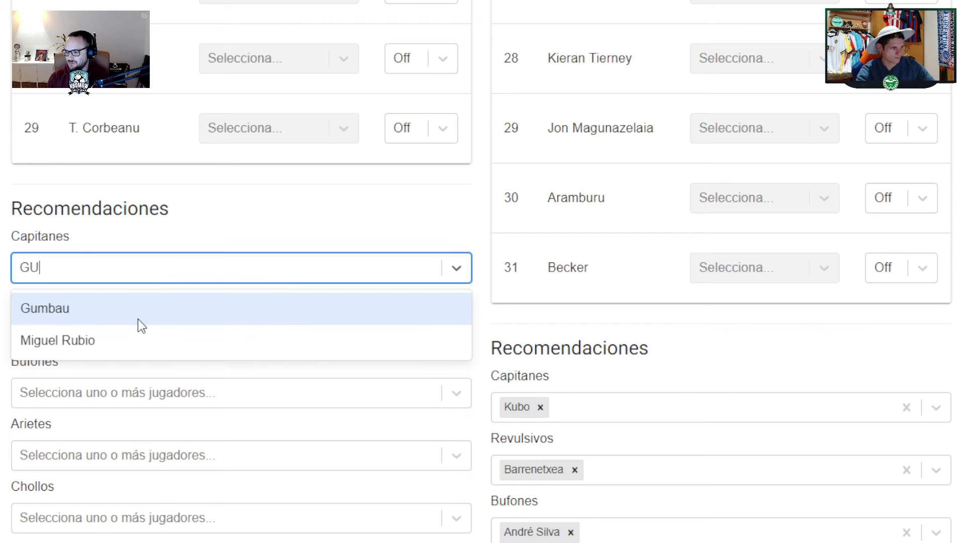
pyautogui.click(138, 307)
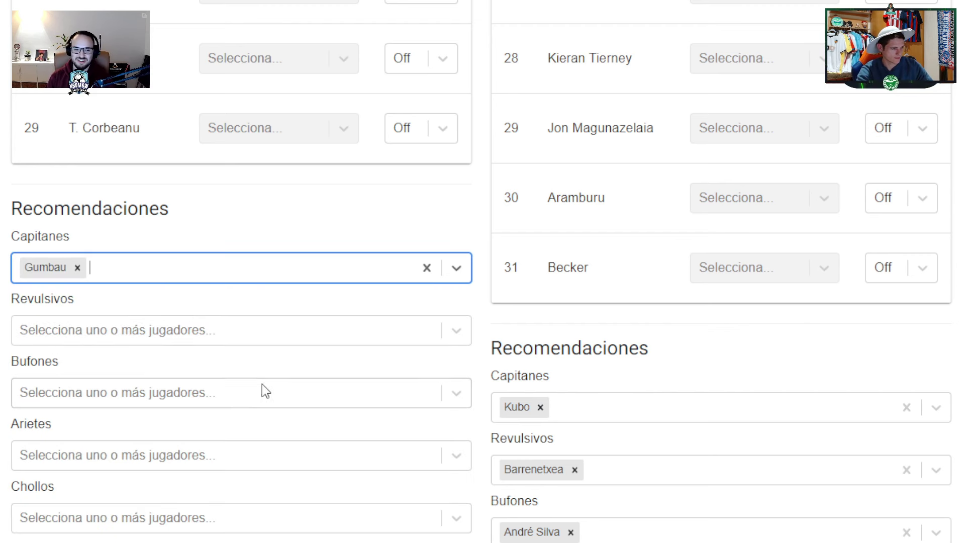
pyautogui.click(243, 338)
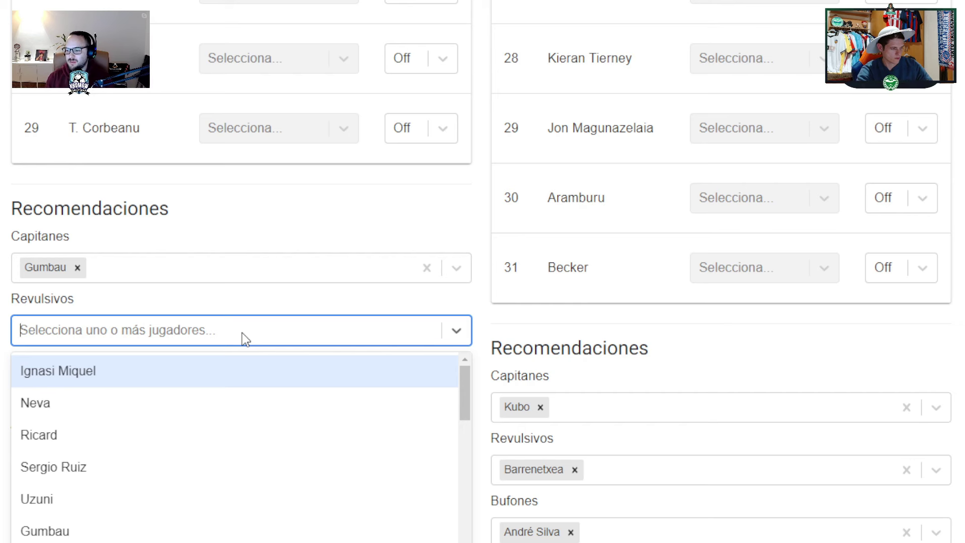
pyautogui.write('CO')
pyautogui.click(127, 372)
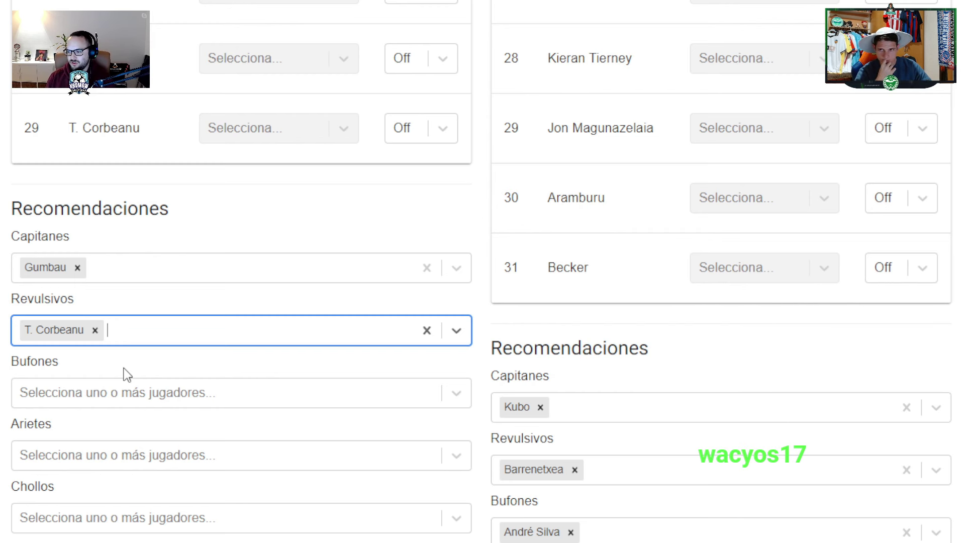
# Add Ignasi Miquel under Bufones and Boyé under Arietes in Granada's recommendations.
pyautogui.click(138, 402)
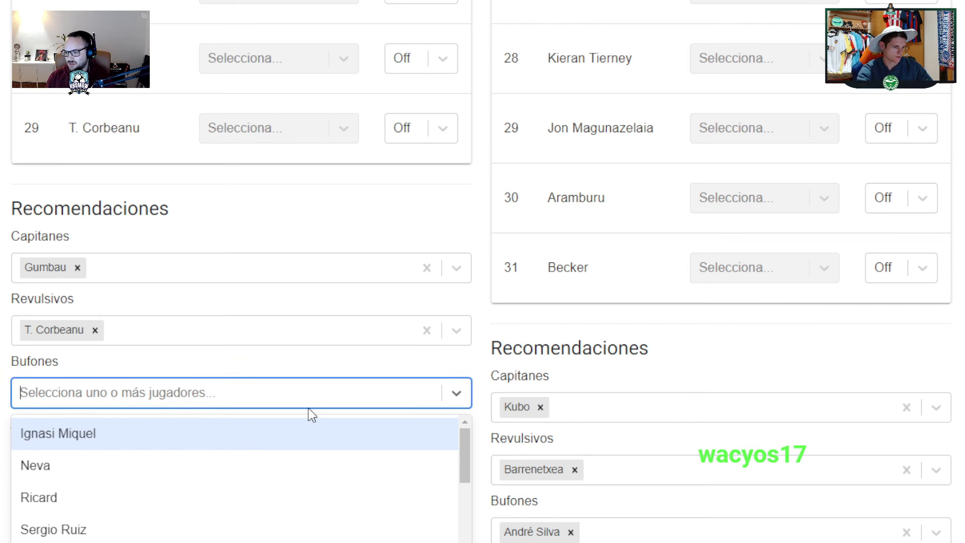
pyautogui.write('Mi')
pyautogui.click(266, 436)
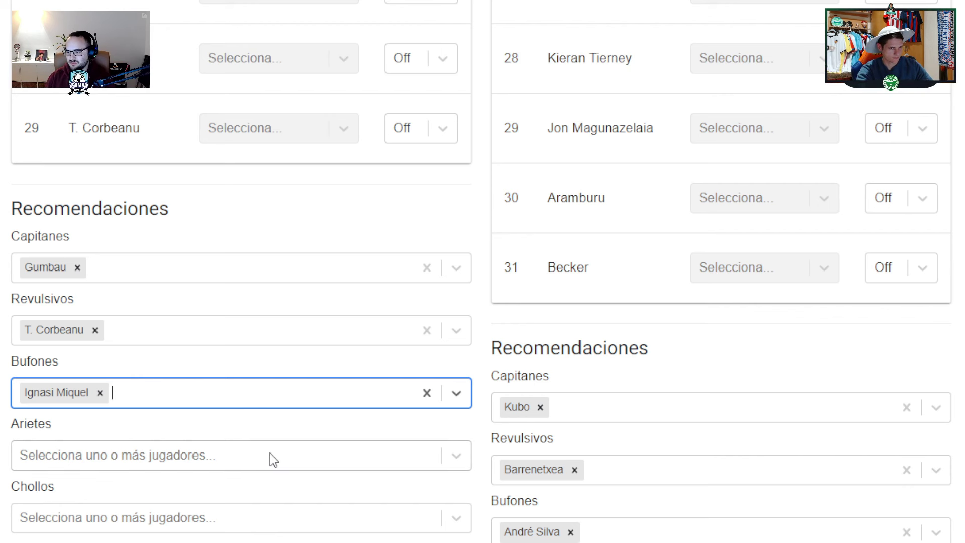
pyautogui.click(248, 467)
pyautogui.write('BO')
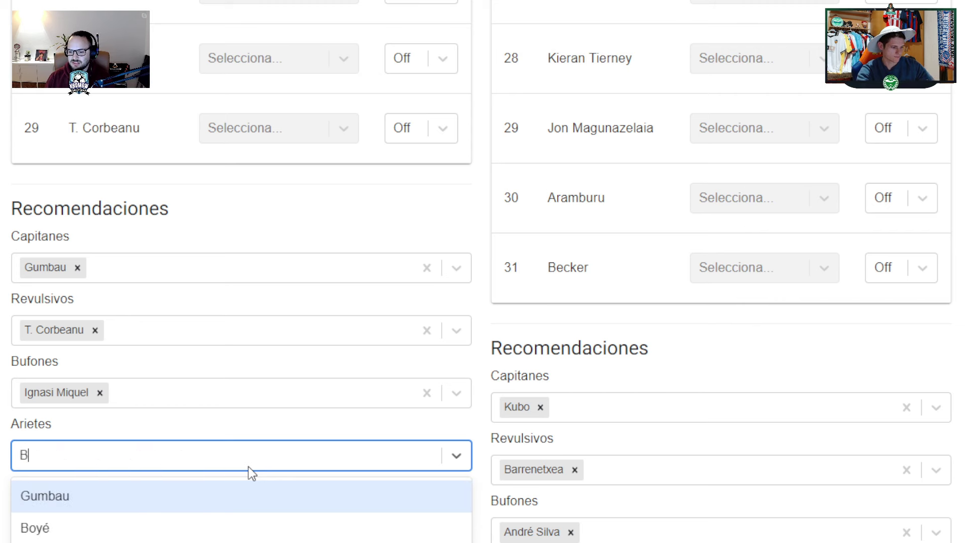
pyautogui.click(114, 501)
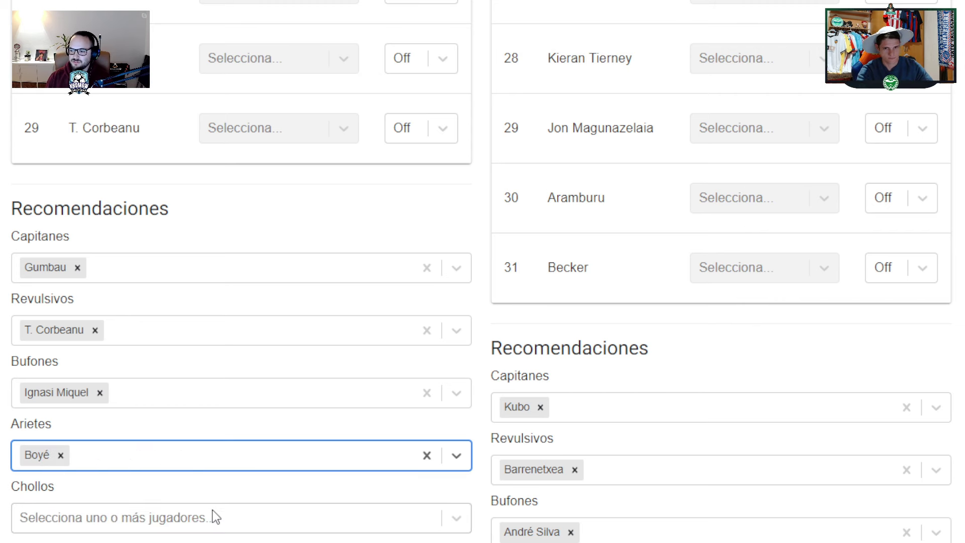
# Add Gumbau under Chollos in Granada's recommendations.
pyautogui.click(175, 515)
pyautogui.write('GU')
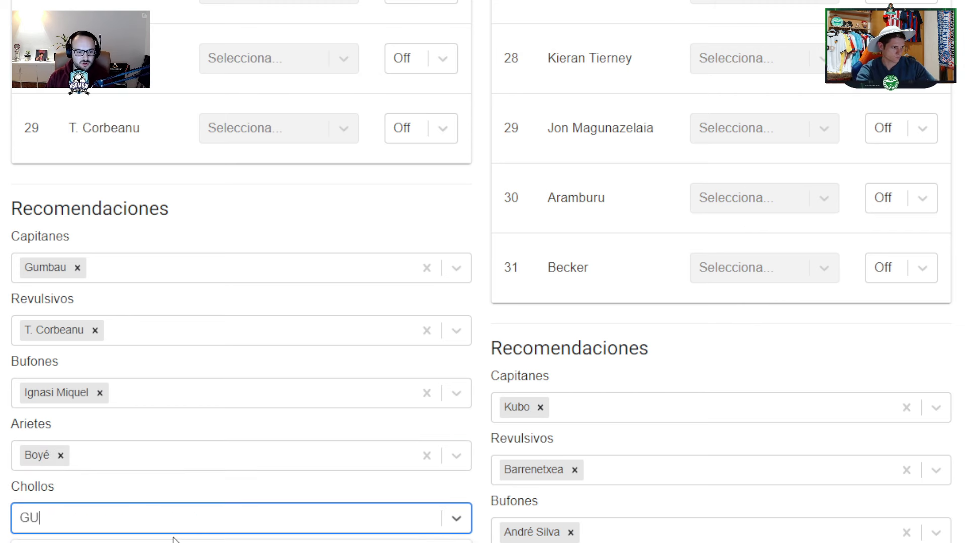
pyautogui.press('Return')
pyautogui.scroll(15, 849, 290)
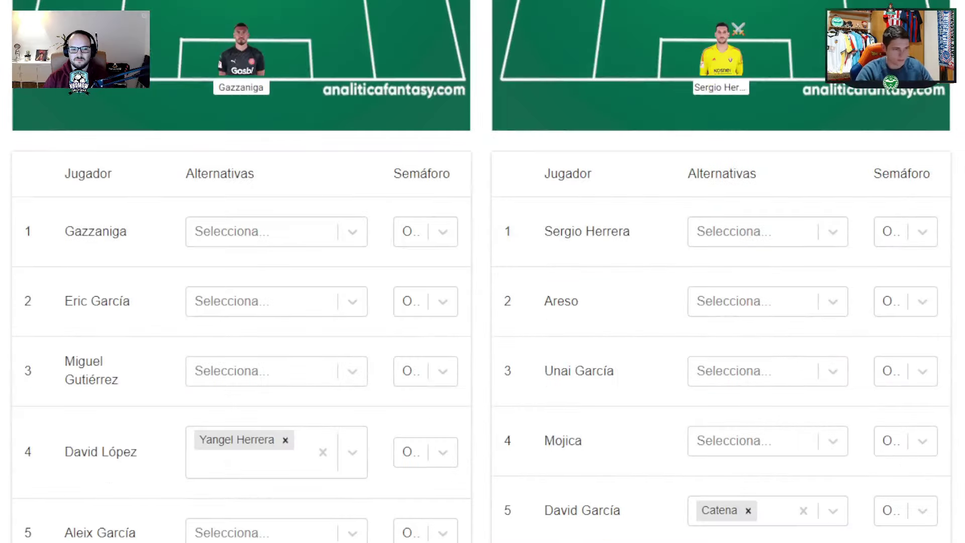
# Add Sávio under Capitanes and Dovbyk under Arietes in Girona's recommendations.
pyautogui.scroll(-20, 482, 272)
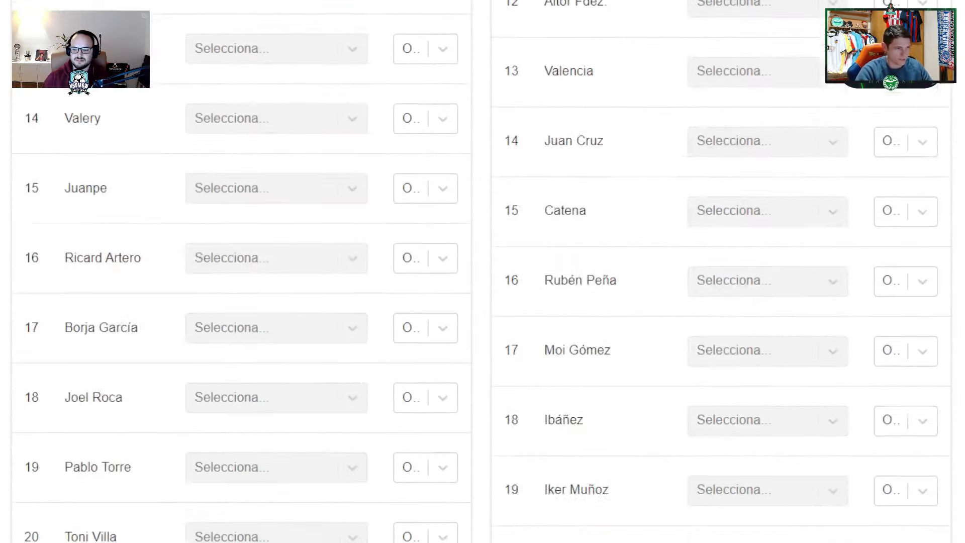
pyautogui.scroll(6, 482, 271)
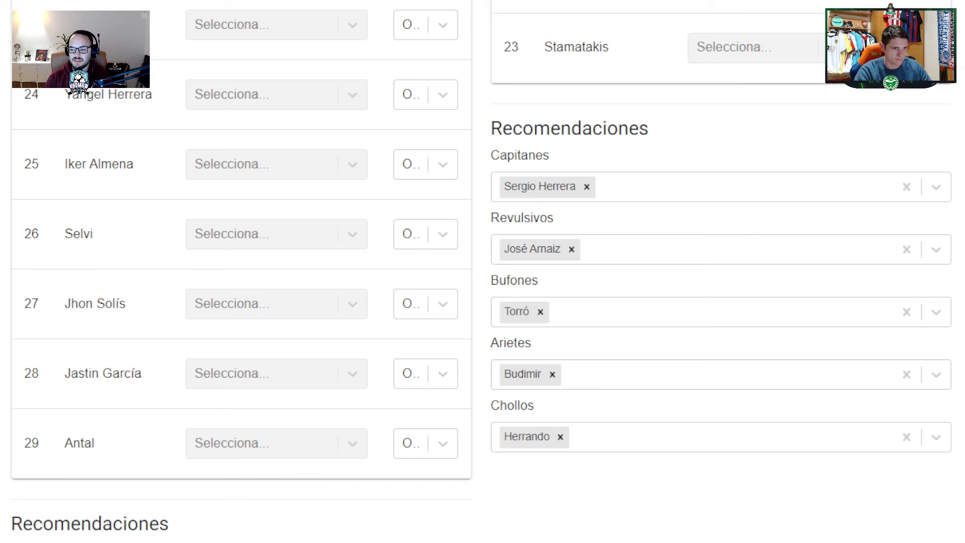
pyautogui.scroll(-8, 483, 271)
pyautogui.scroll(2, 483, 272)
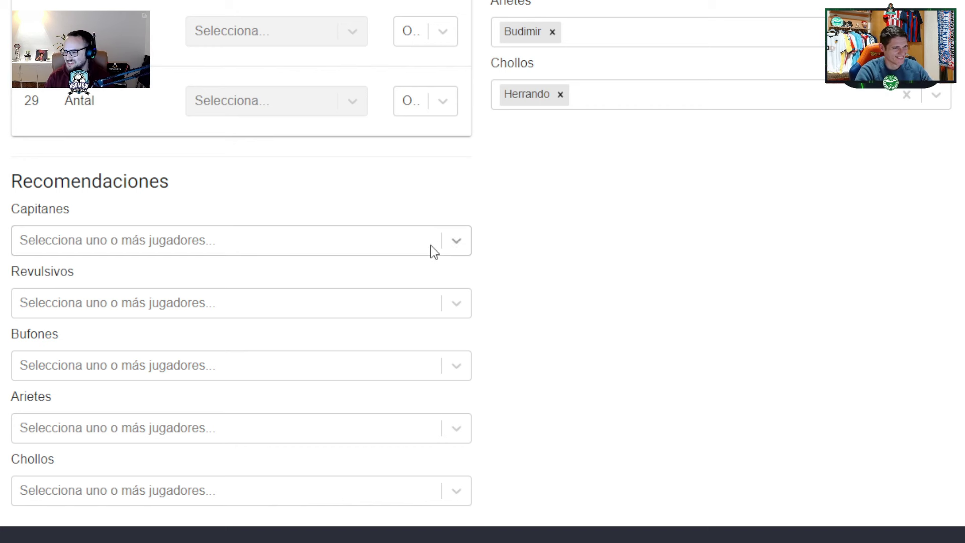
pyautogui.click(401, 247)
pyautogui.write('SA')
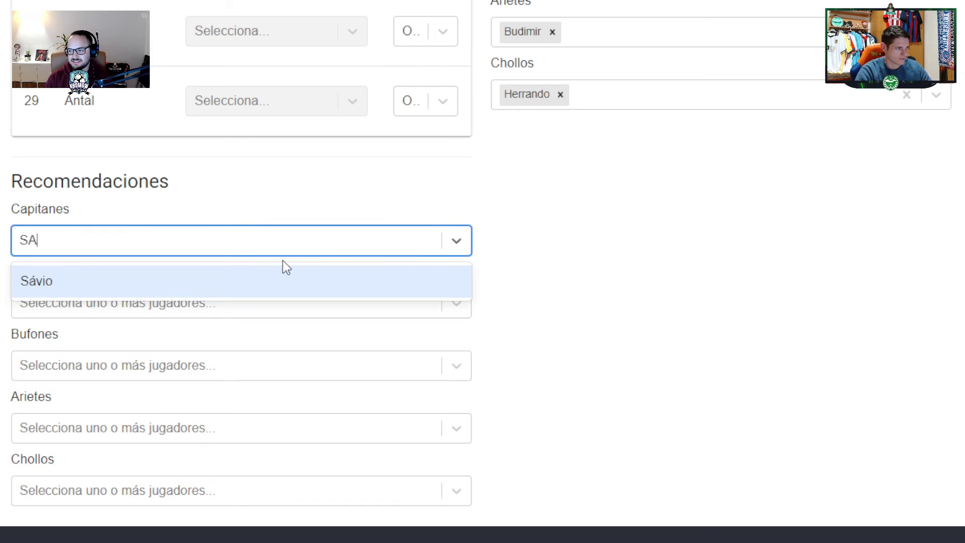
pyautogui.click(164, 291)
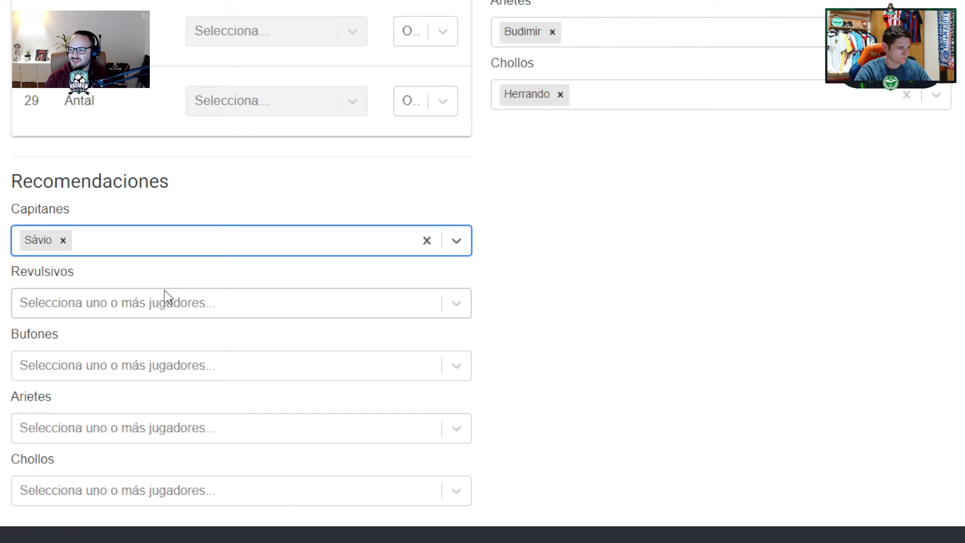
pyautogui.click(105, 427)
pyautogui.write('DO')
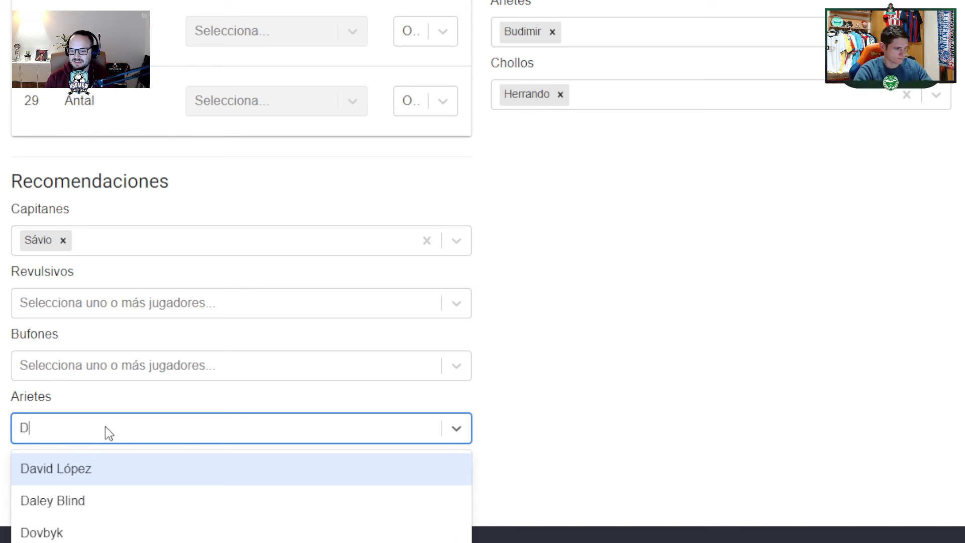
pyautogui.click(78, 463)
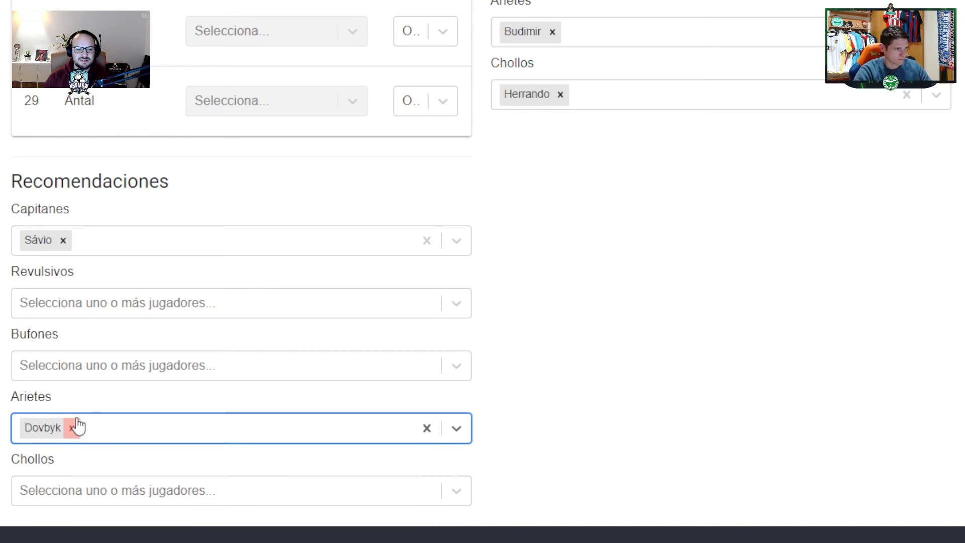
# Add Portu under Revulsivos and Iván Martín under Bufones in Girona's recommendations.
pyautogui.click(77, 310)
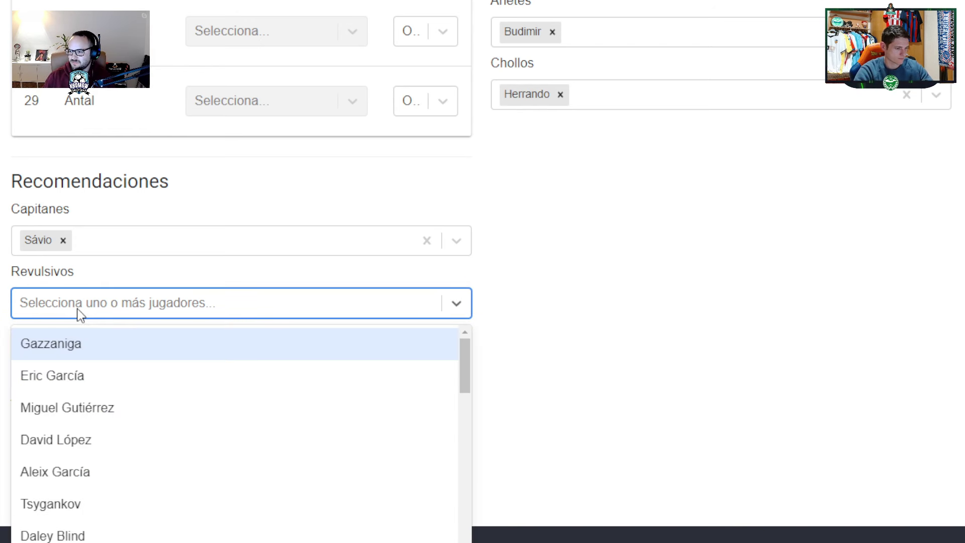
pyautogui.write('PO')
pyautogui.click(64, 355)
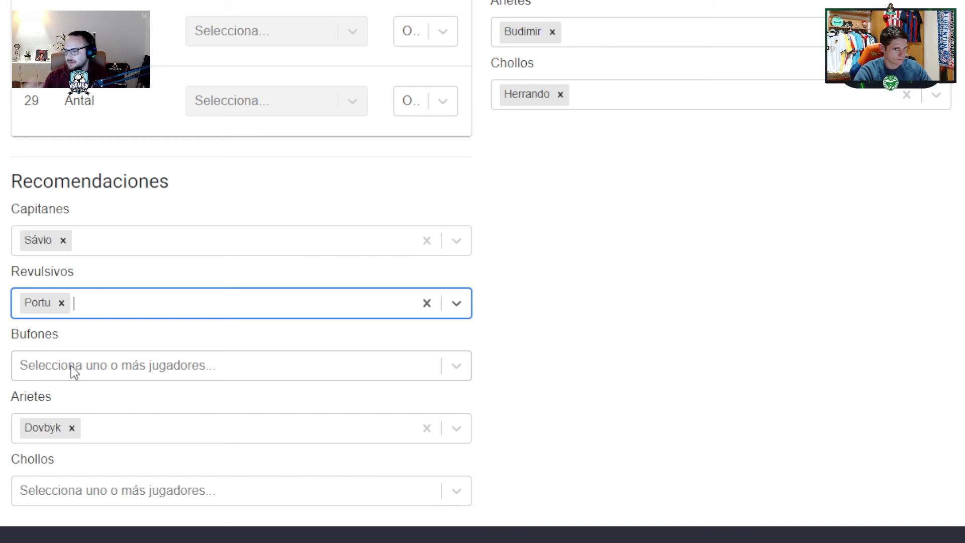
pyautogui.click(74, 372)
pyautogui.write('RTI')
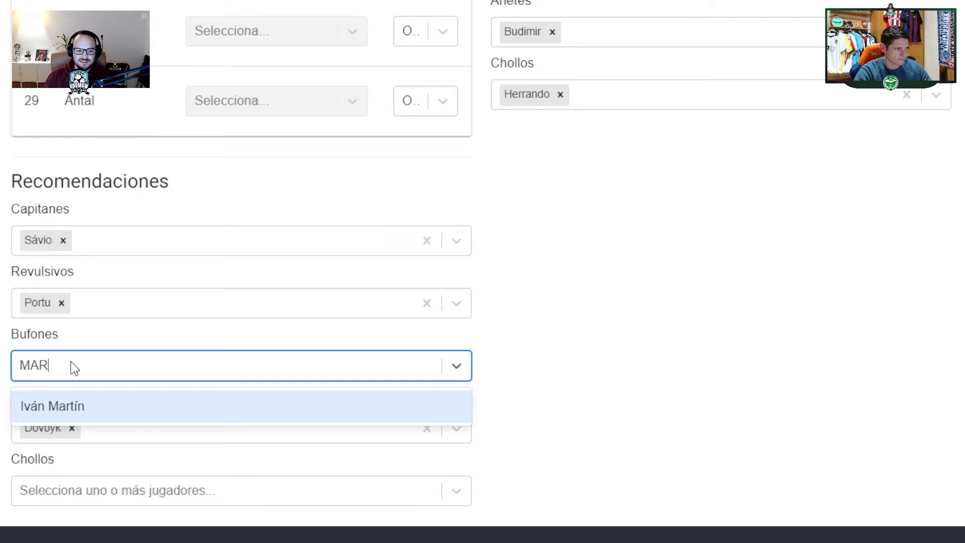
pyautogui.click(77, 415)
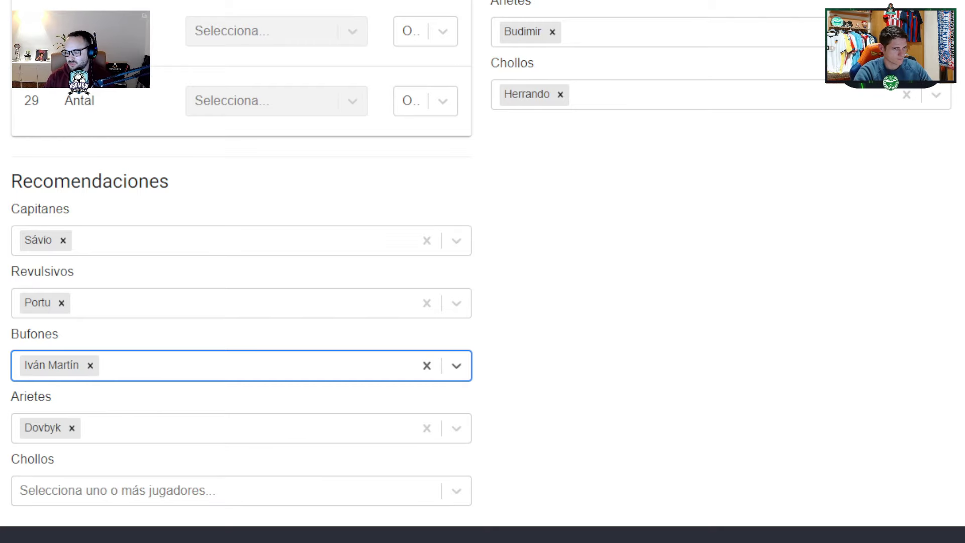
# Examine the Girona and Osasuna lineups on the pitch to consider a player for Girona's Chollos.
pyautogui.scroll(10, 474, 454)
pyautogui.scroll(-5, 474, 302)
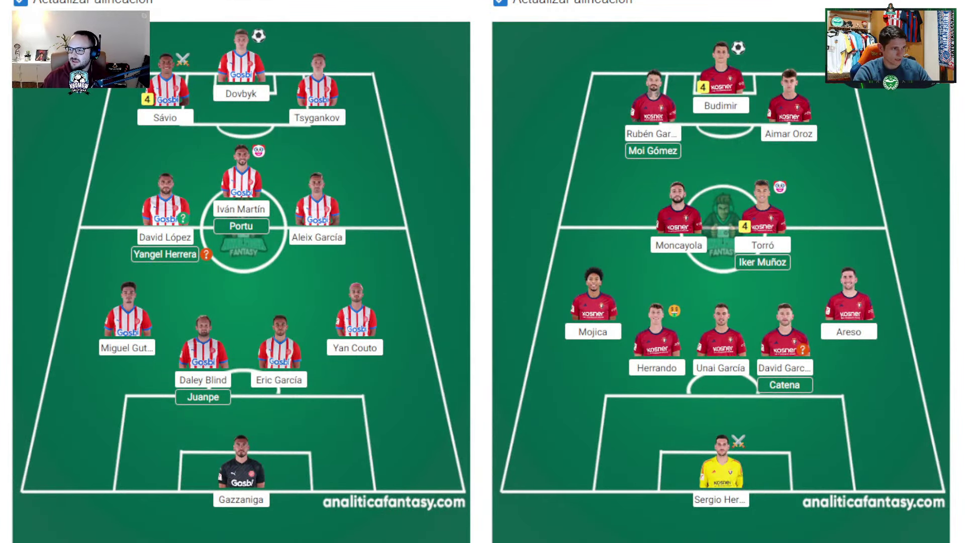
pyautogui.scroll(-1, 482, 271)
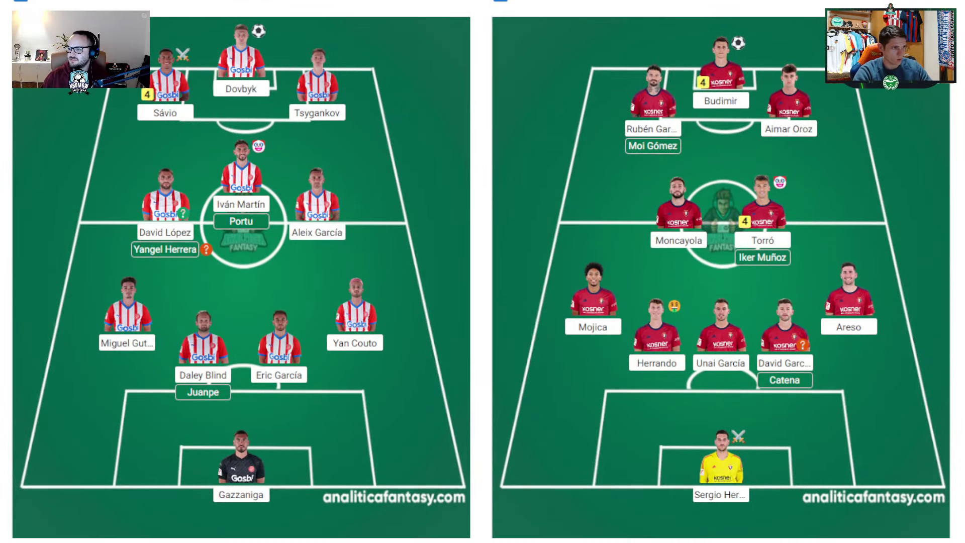
pyautogui.scroll(-10, 482, 271)
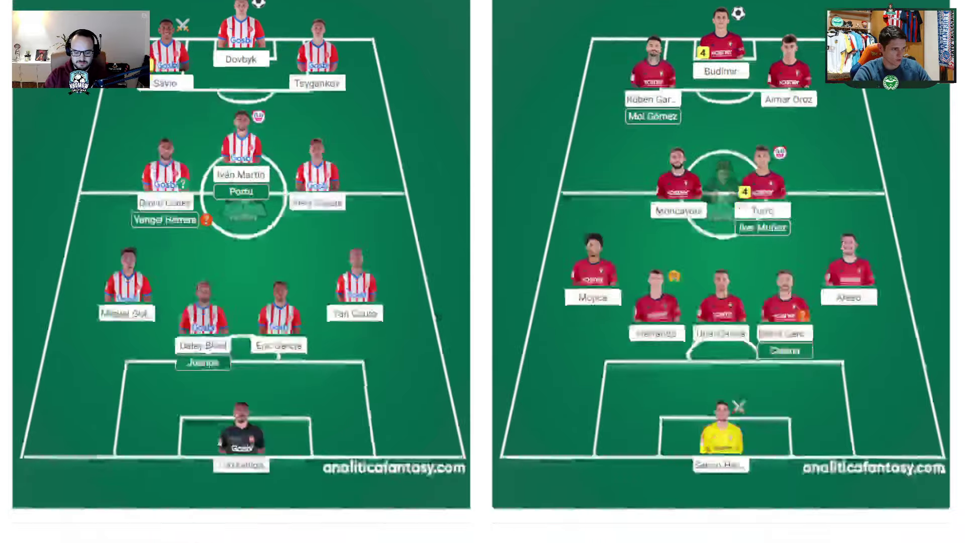
pyautogui.scroll(10, 483, 272)
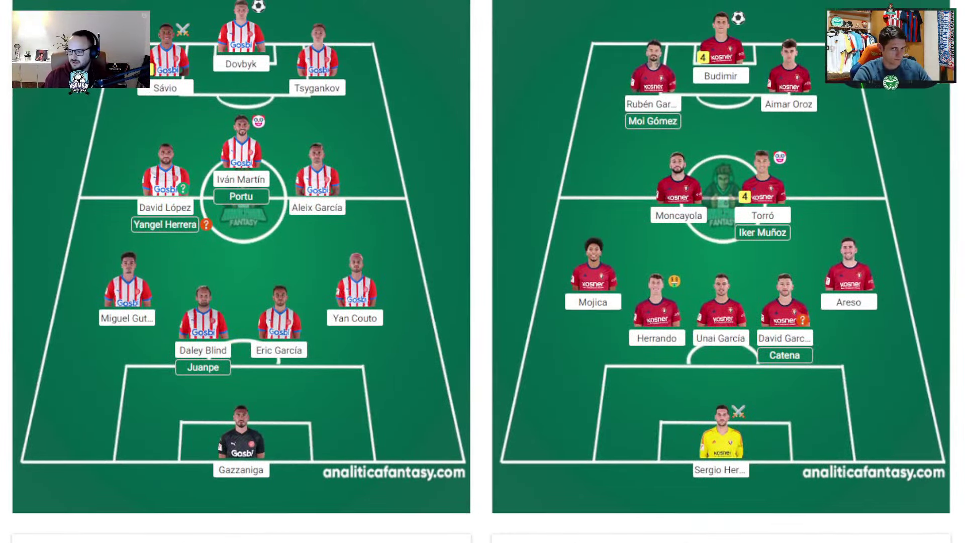
pyautogui.scroll(1, 482, 272)
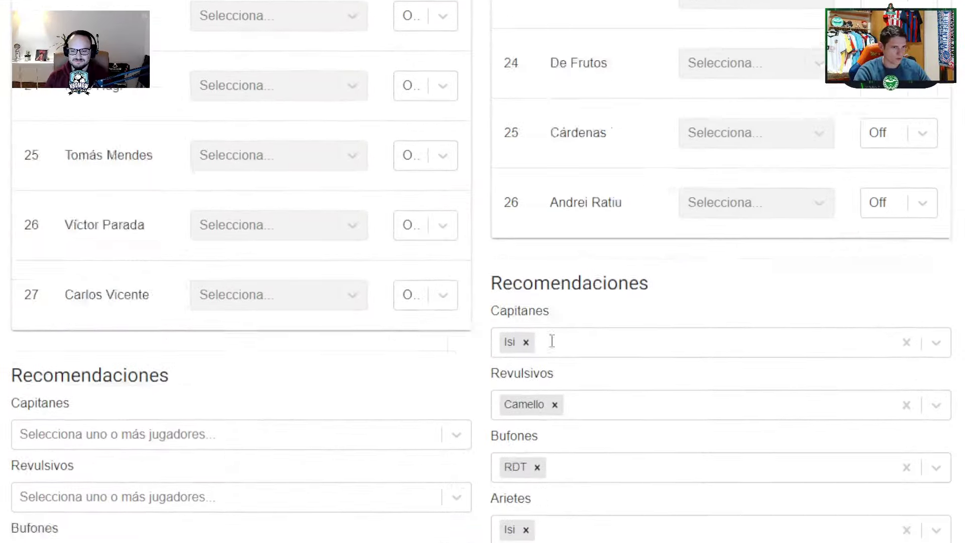
# Review the Alaves vs Rayo Vallecano match setup and lineups for Jornada 28.
pyautogui.scroll(3, 552, 340)
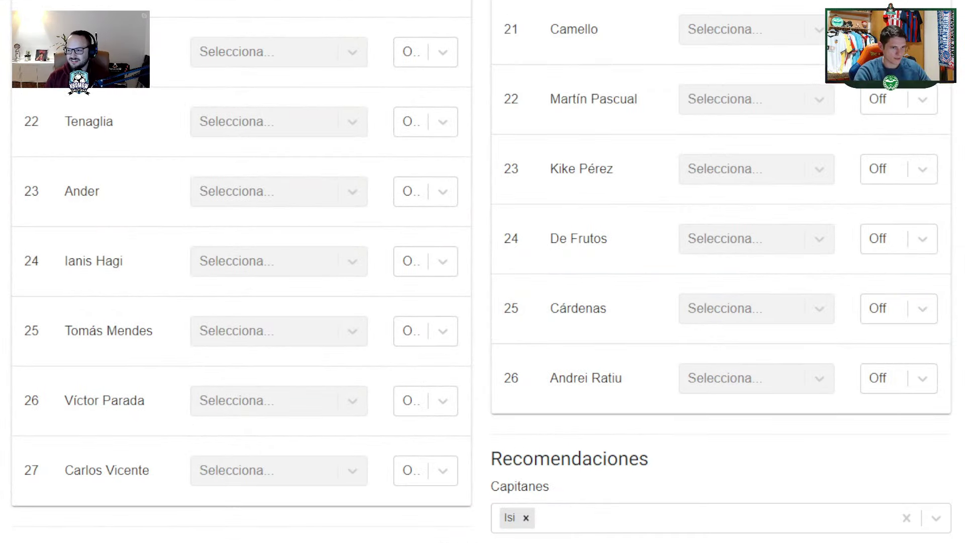
pyautogui.scroll(20, 483, 272)
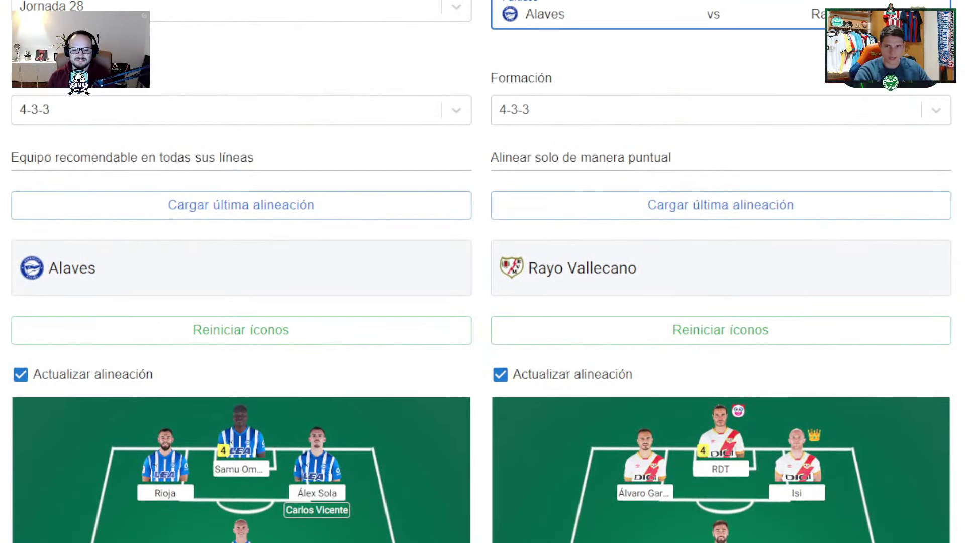